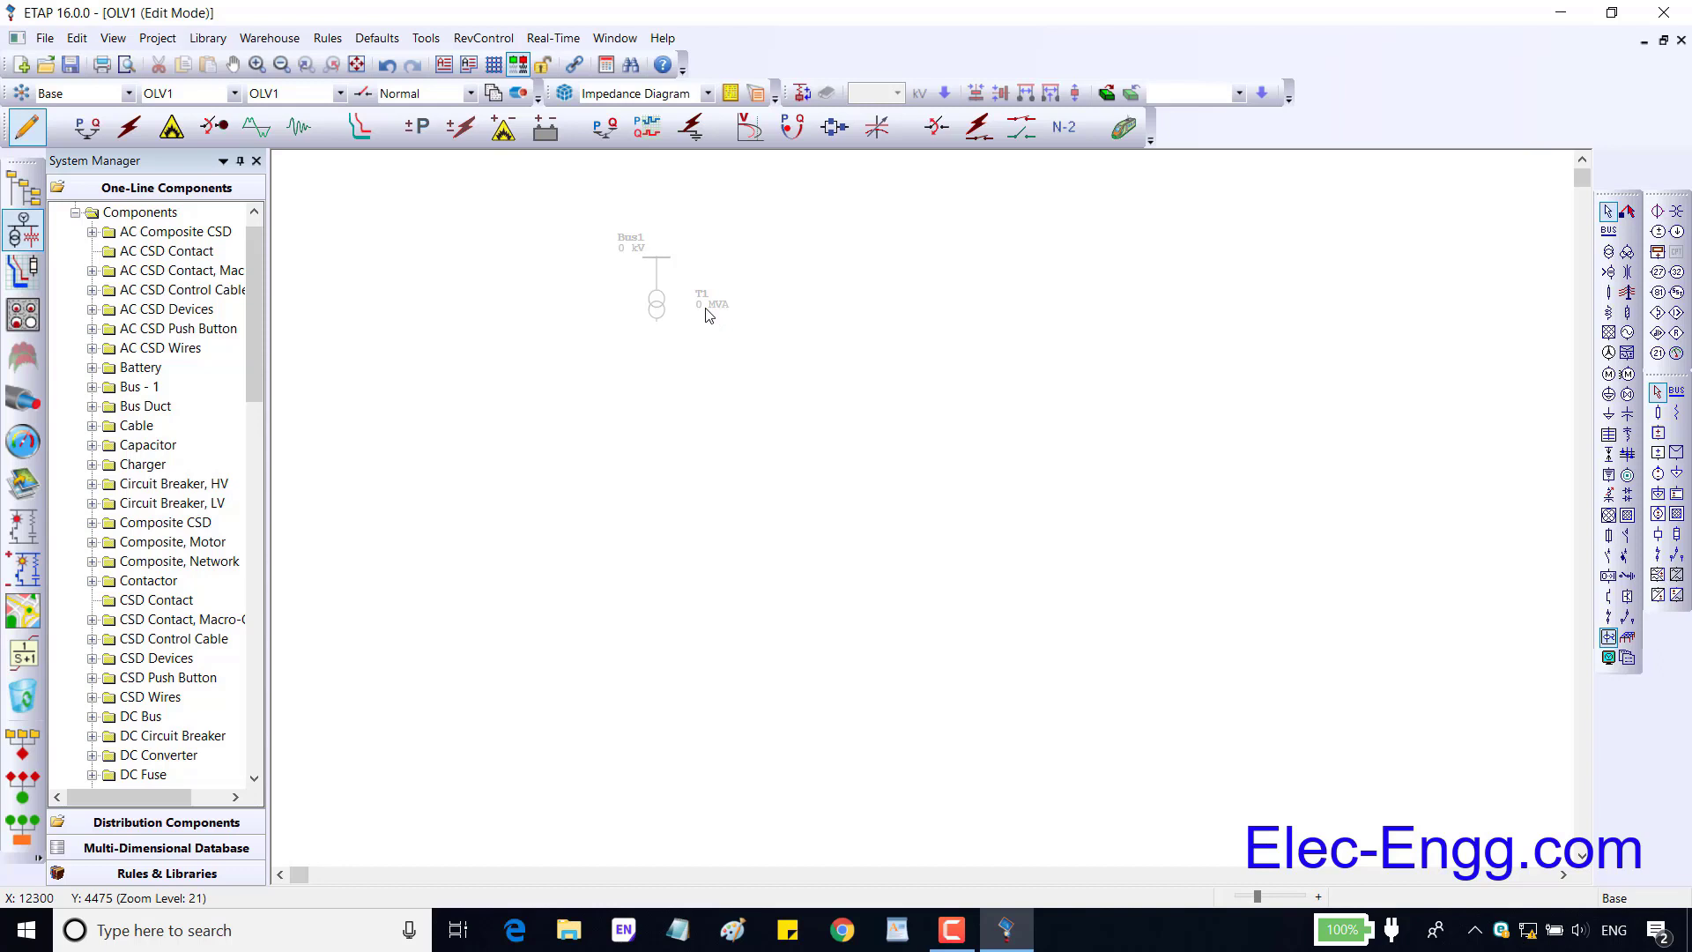
Turn off View > Continuity Check and view the project information form.
left_click(112, 38)
left_click(154, 504)
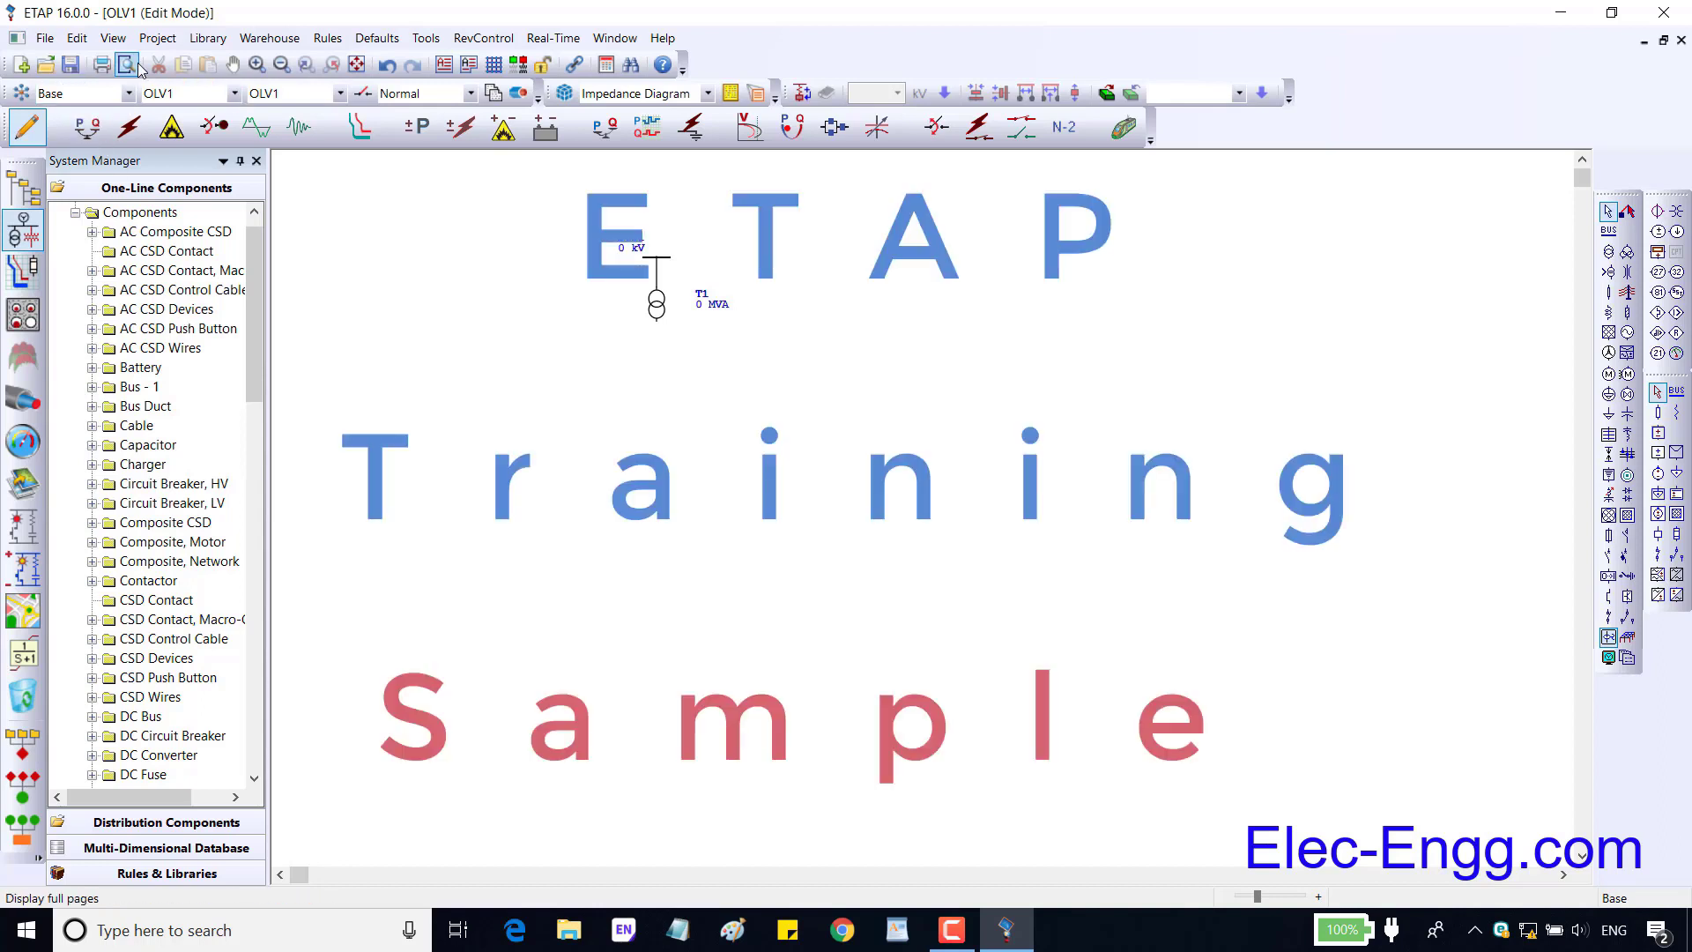
left_click(158, 40)
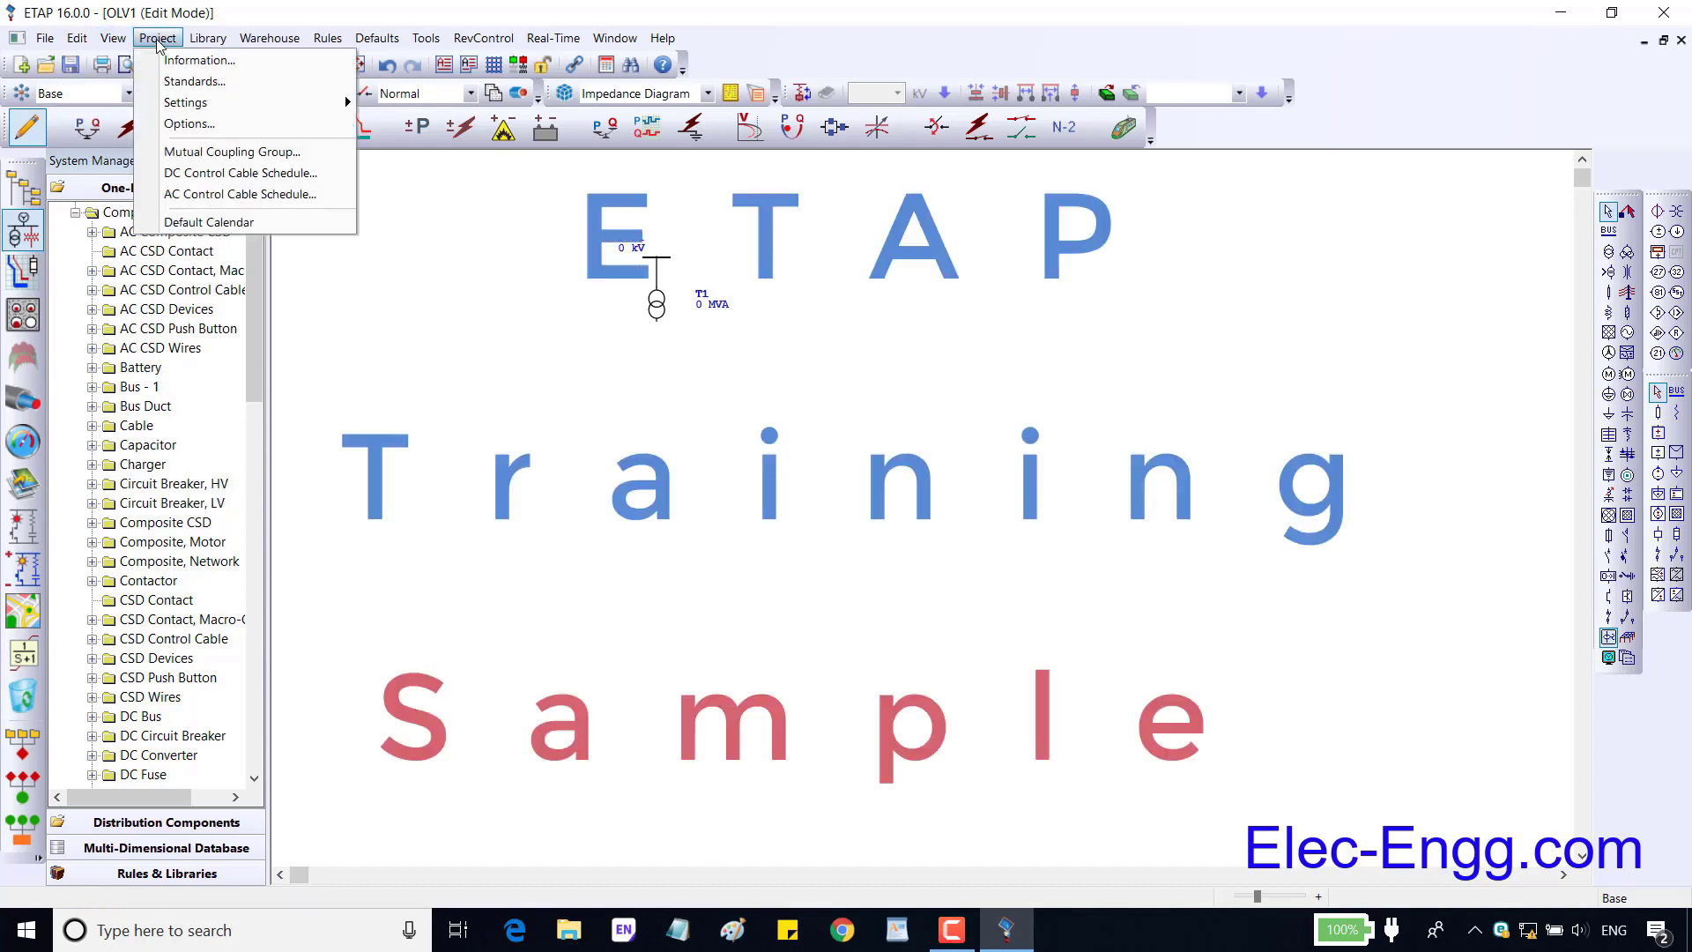
left_click(200, 60)
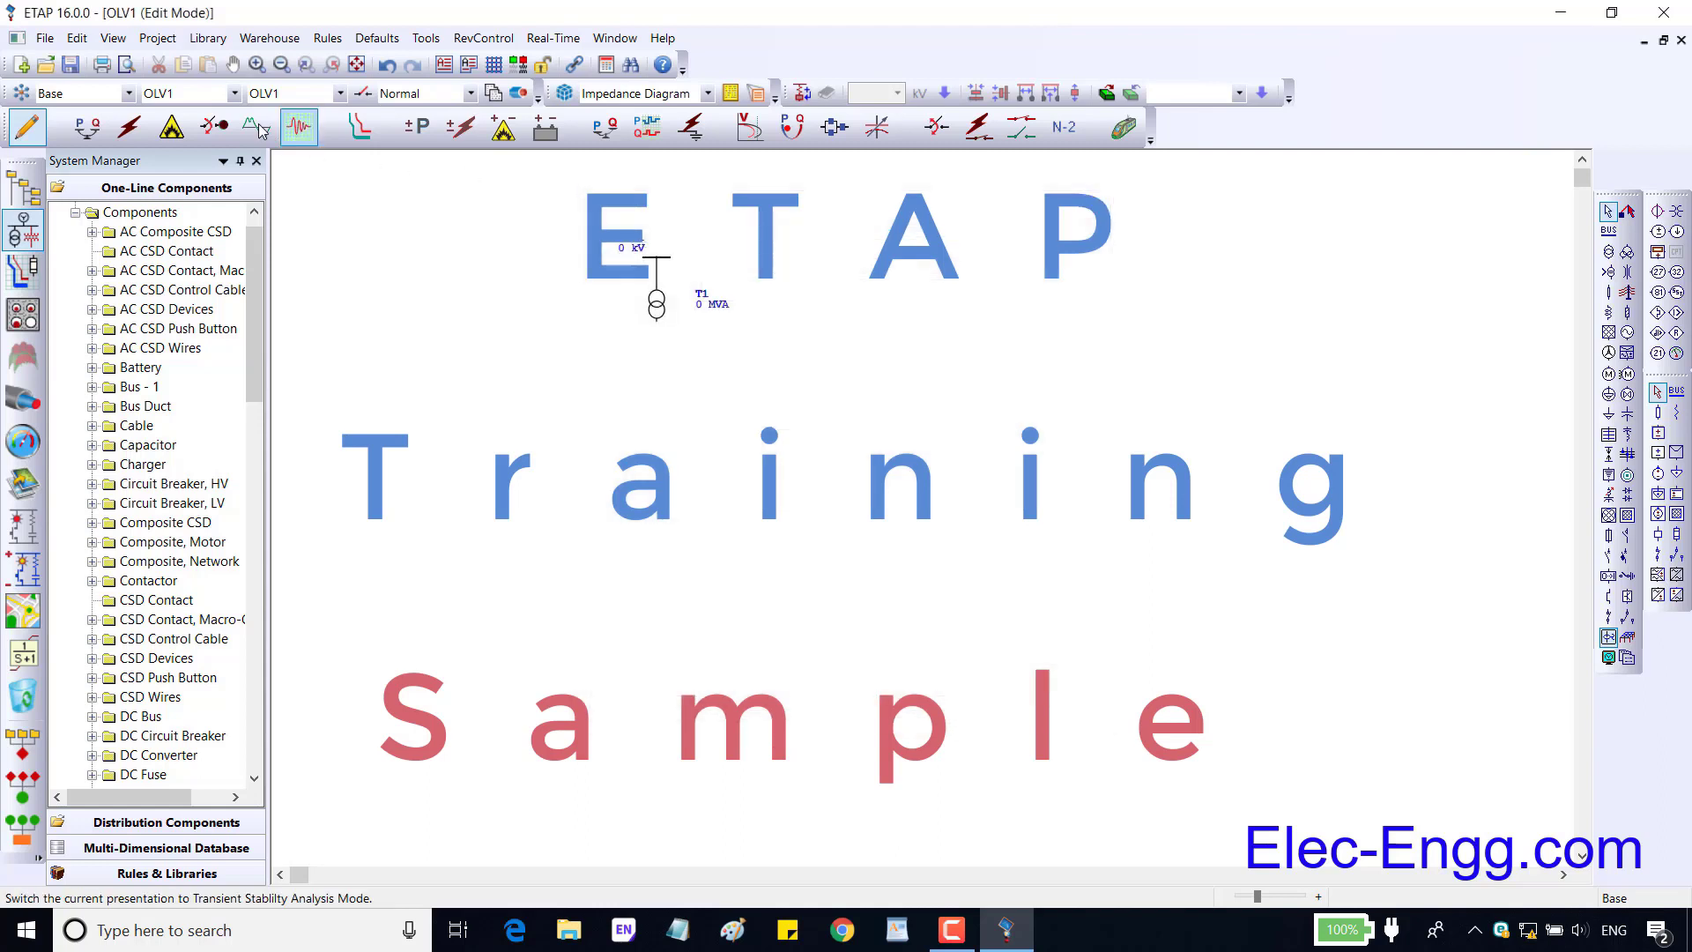
Review the project standards, keeping IEC, and close them without changes.
left_click(158, 38)
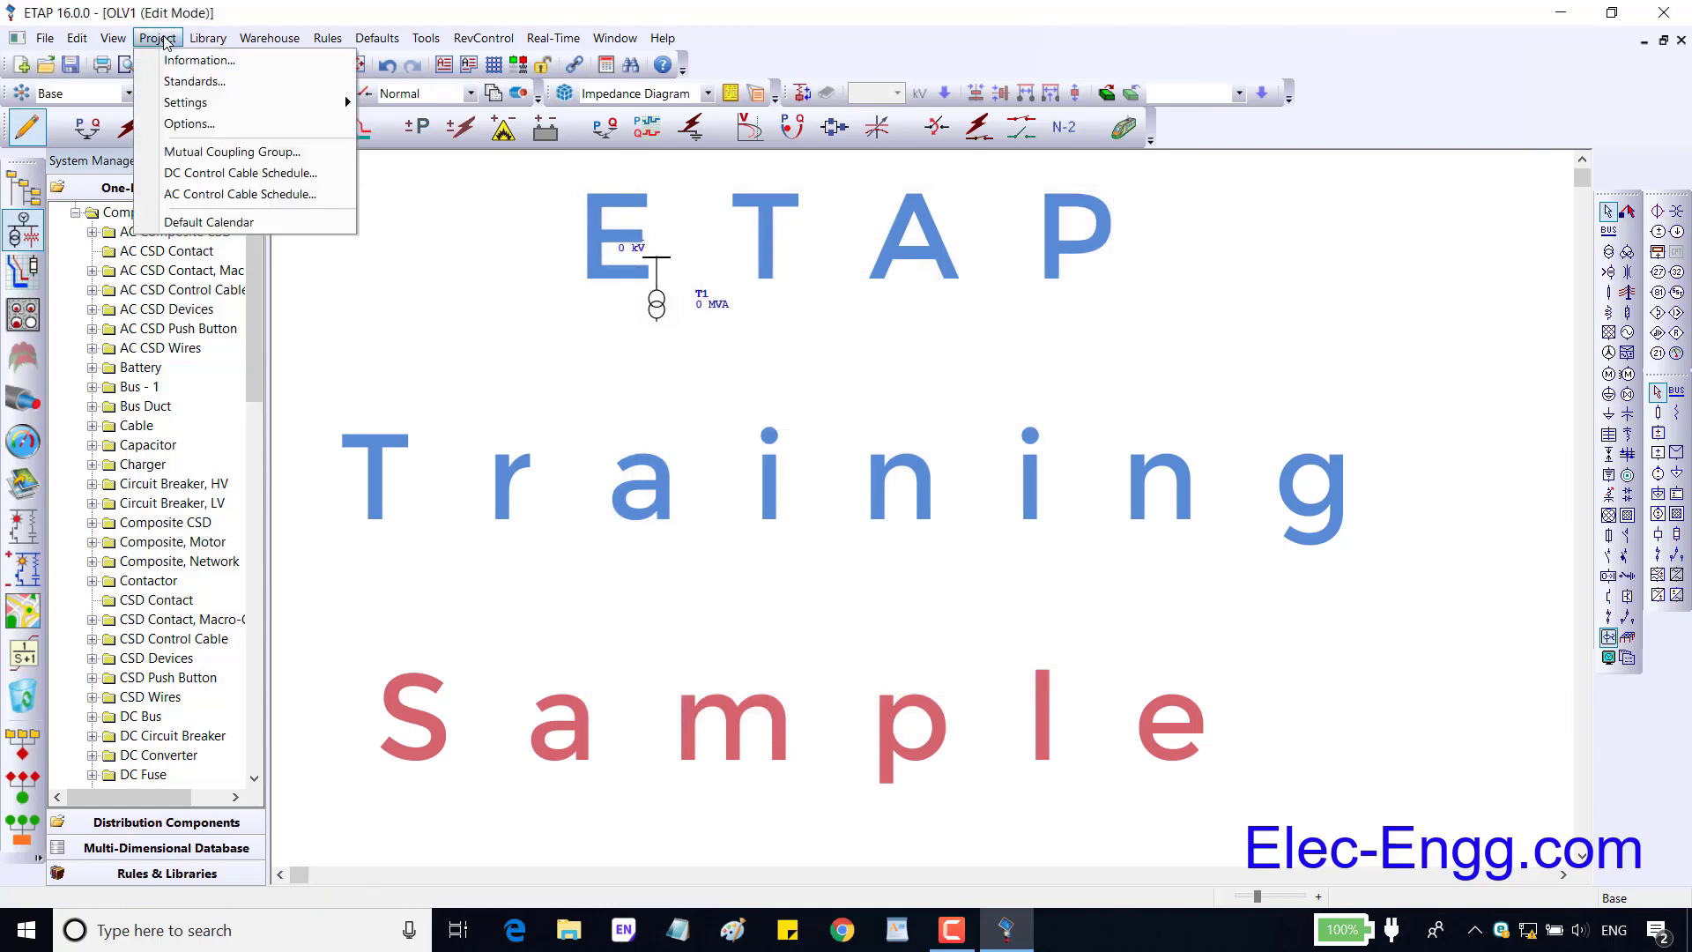
left_click(187, 84)
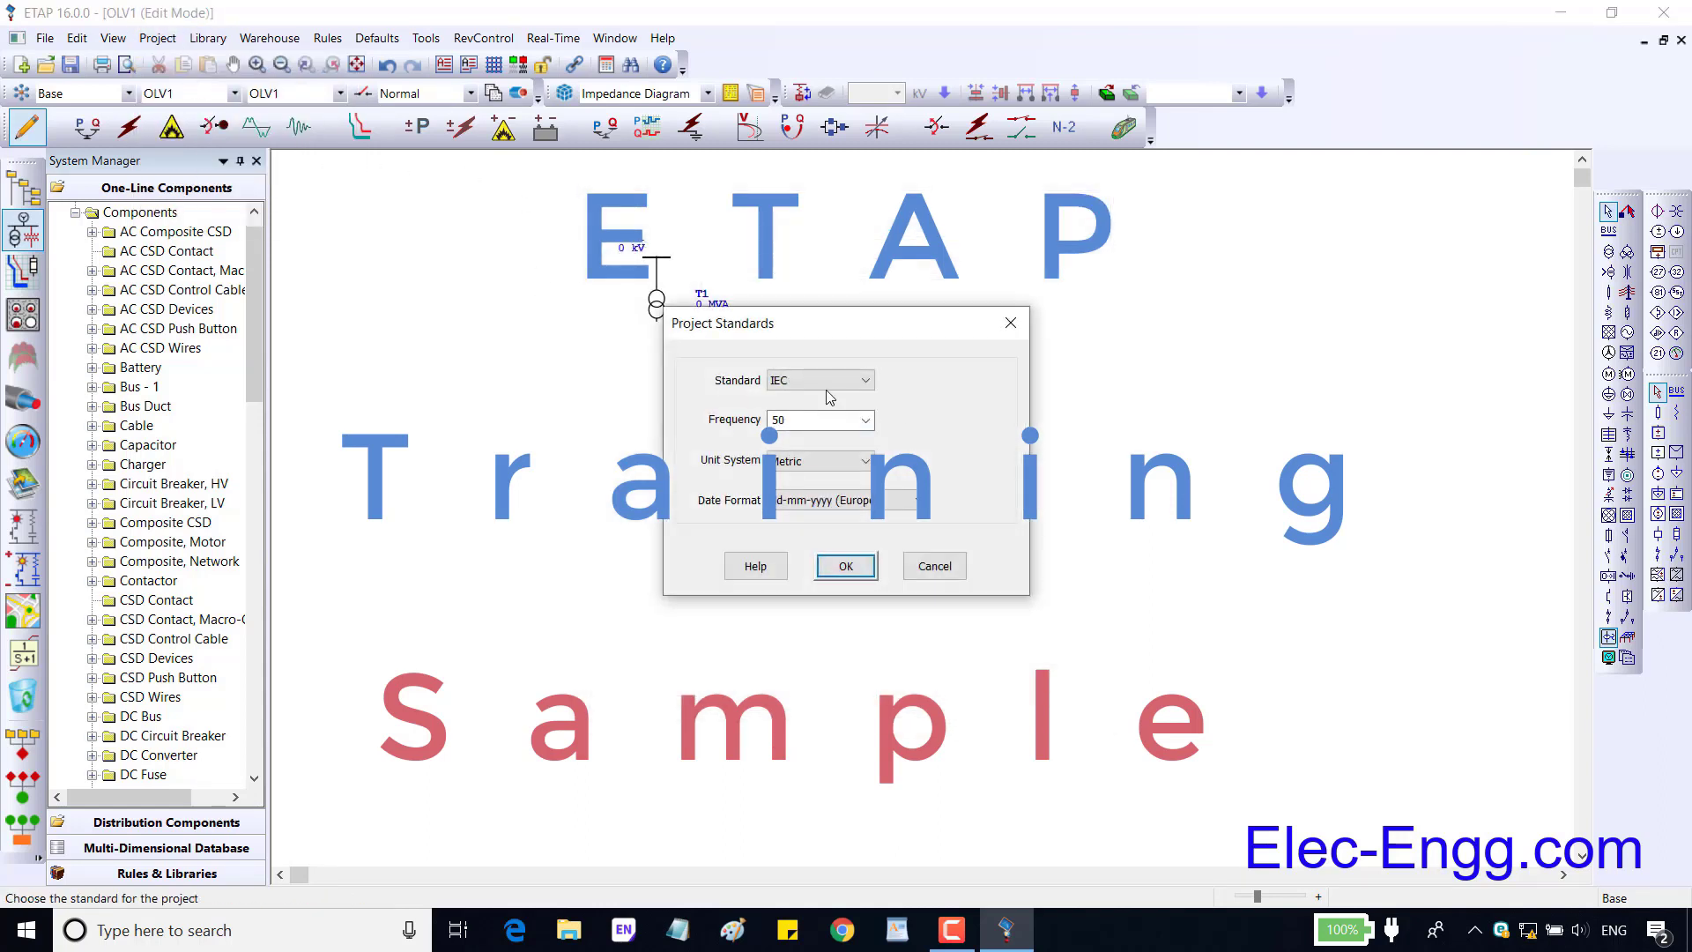
left_click(836, 390)
left_click(824, 407)
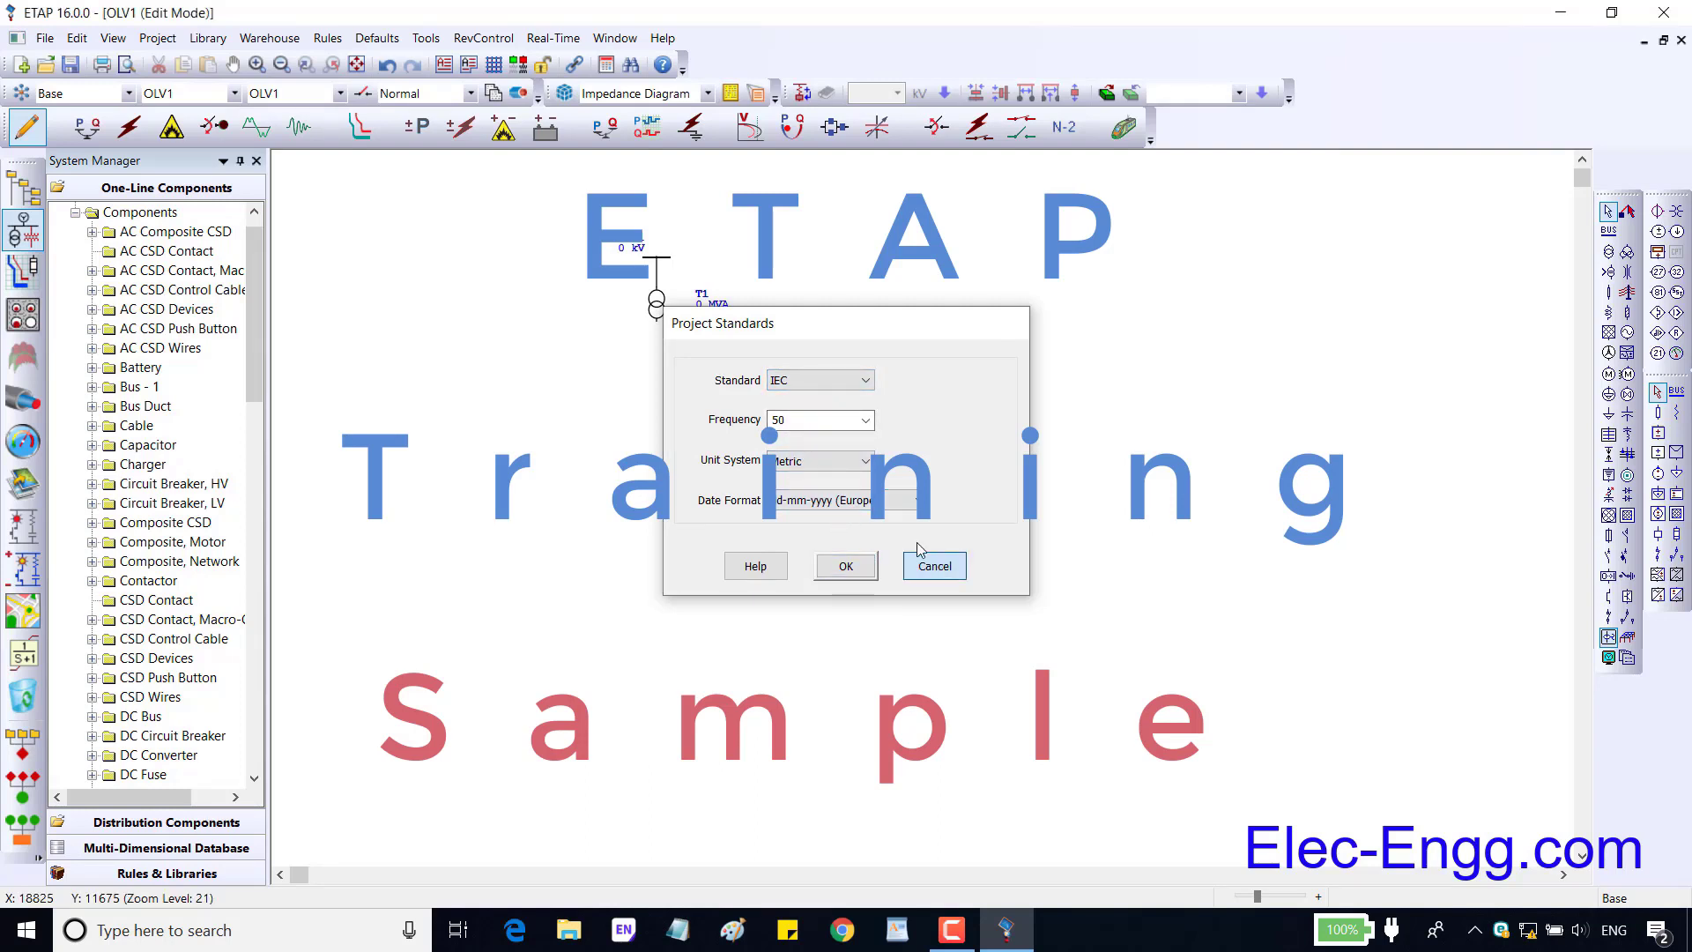
left_click(934, 564)
left_click(158, 38)
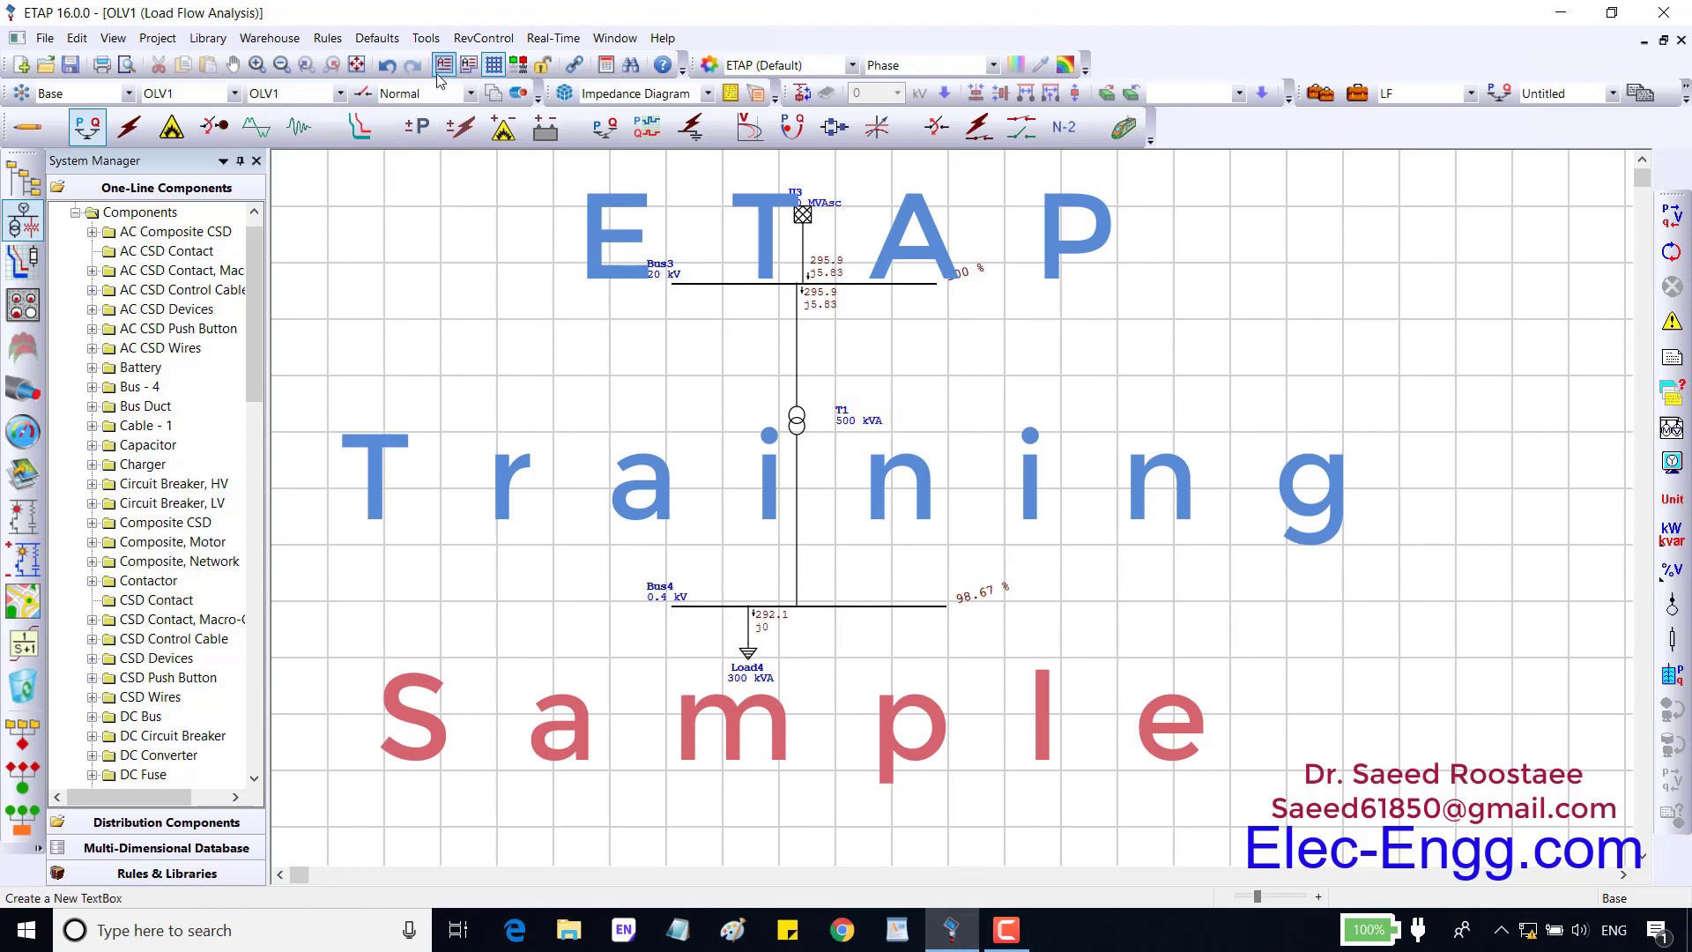
Zoom the load flow one-line diagram to fit the page.
left_click(356, 65)
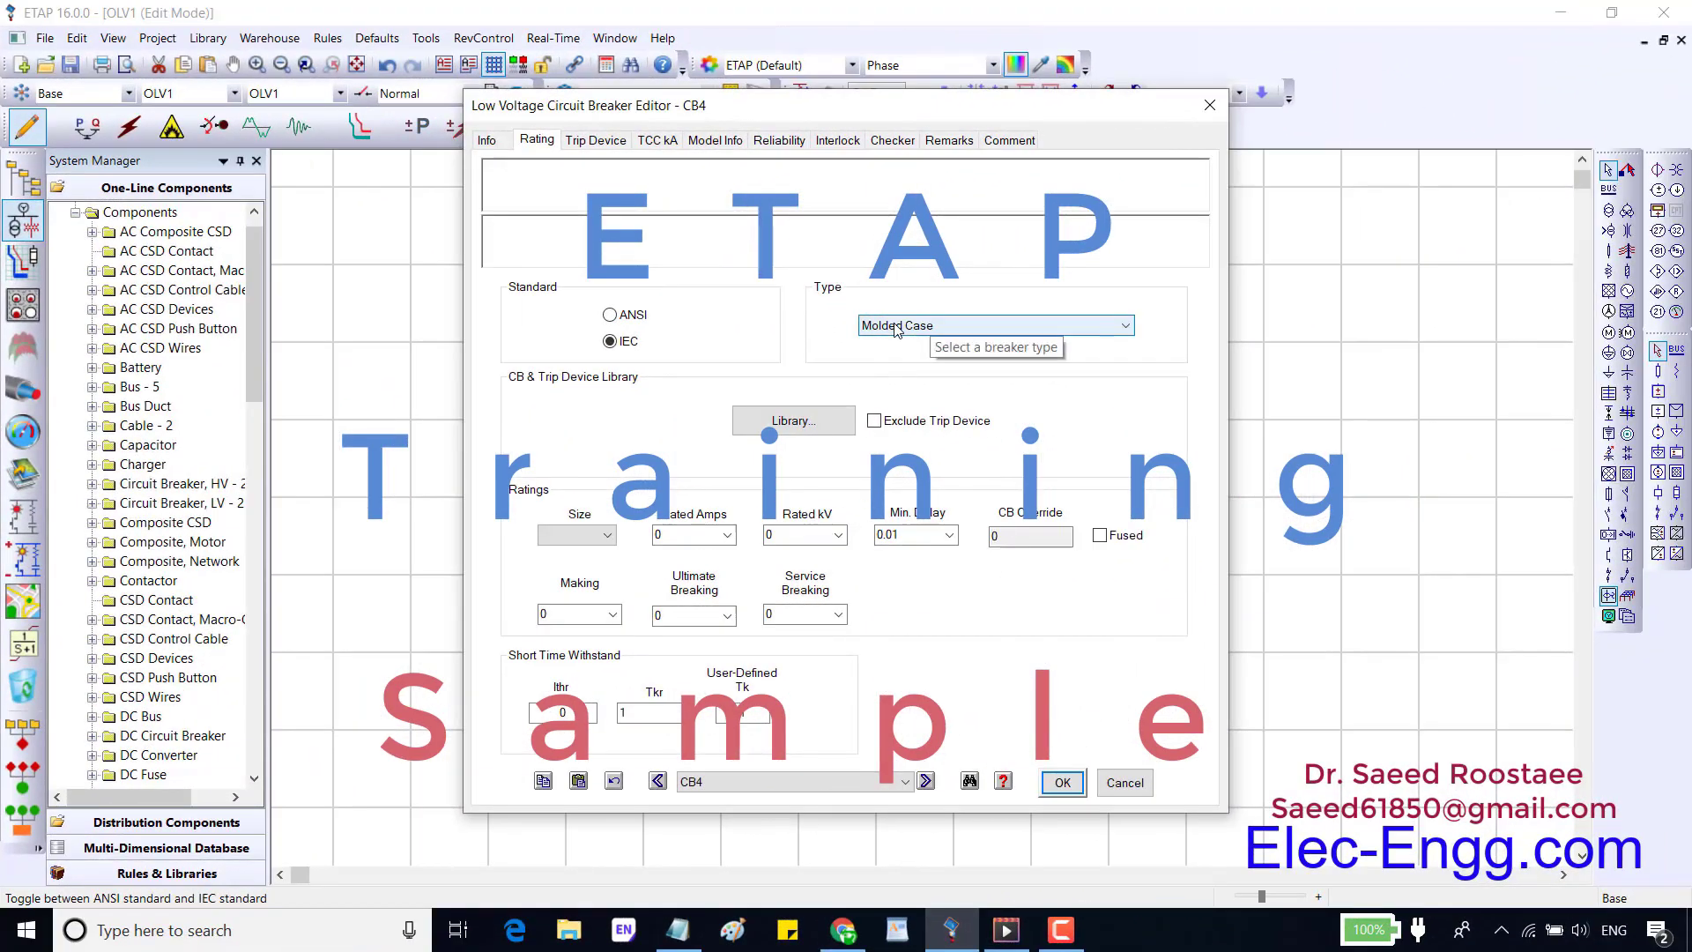
left_click(897, 330)
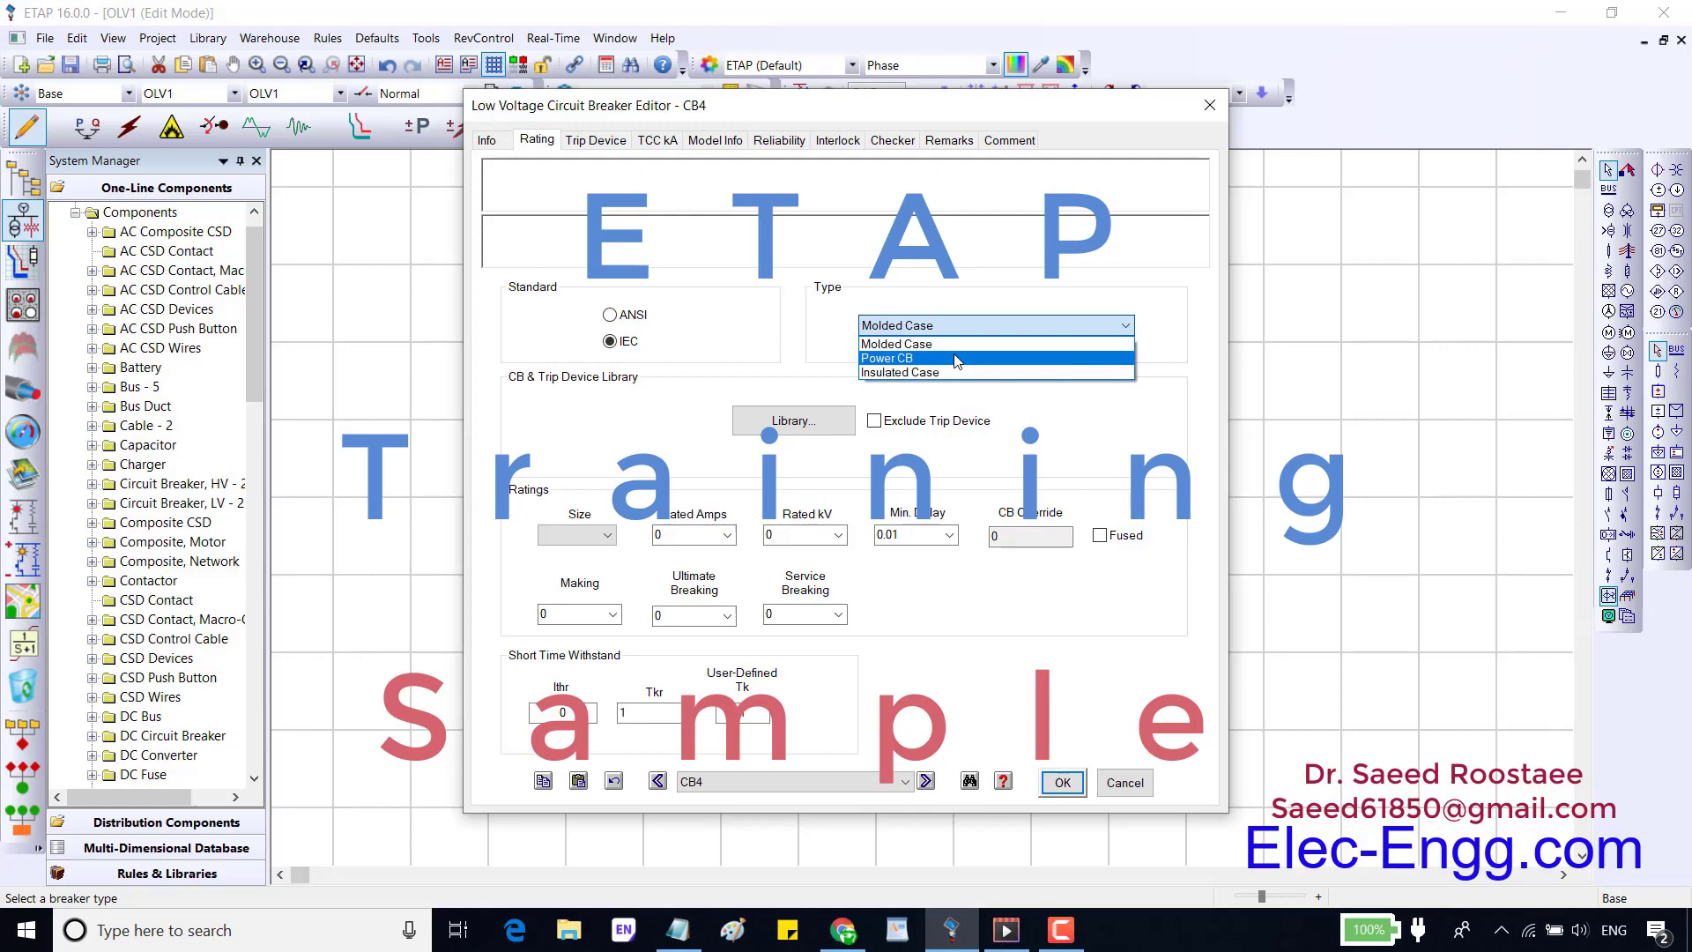
left_click(835, 304)
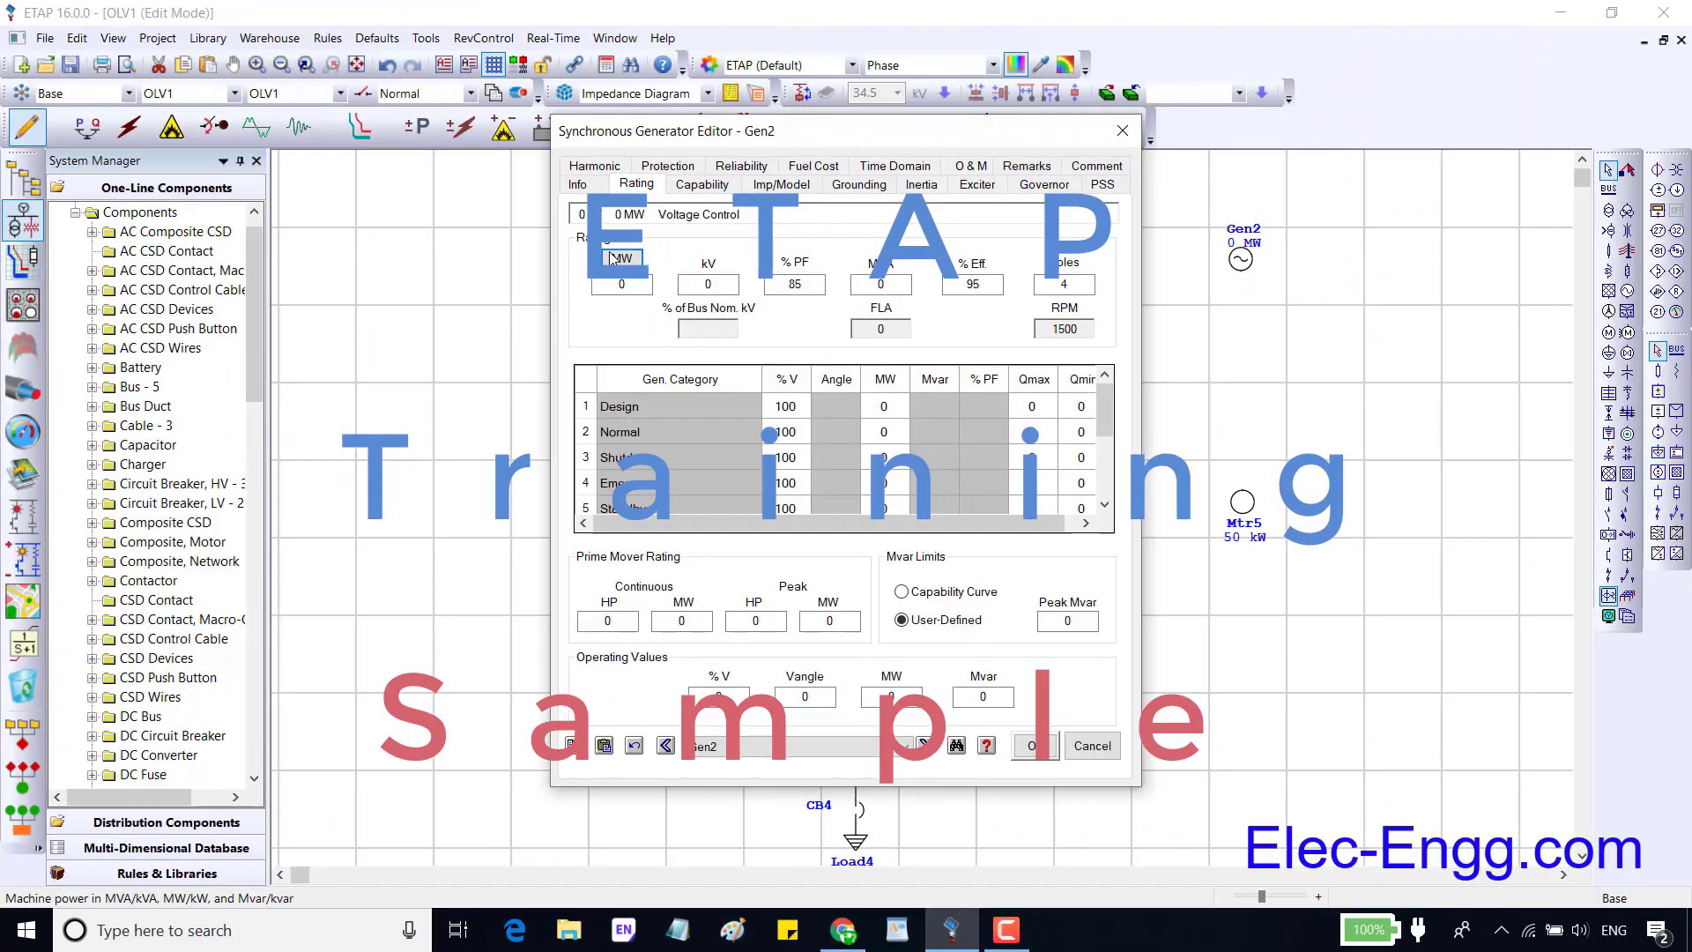
Enter 500 in Gen2's rated MW field on the Rating tab.
left_click(646, 283)
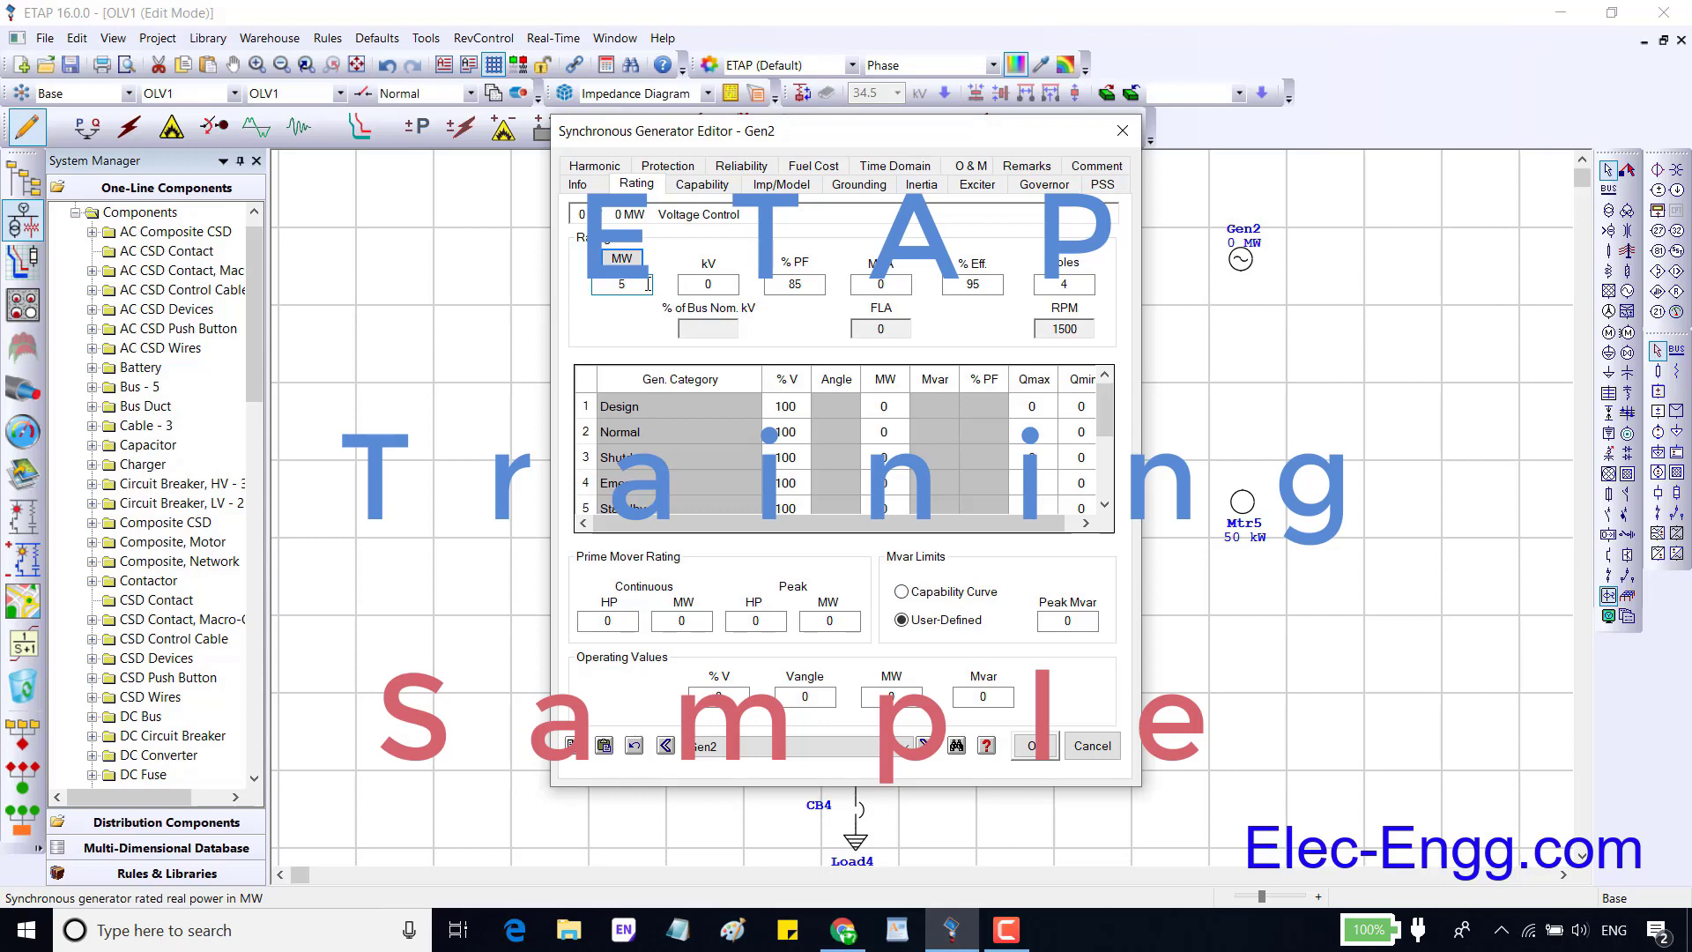
left_click(720, 283)
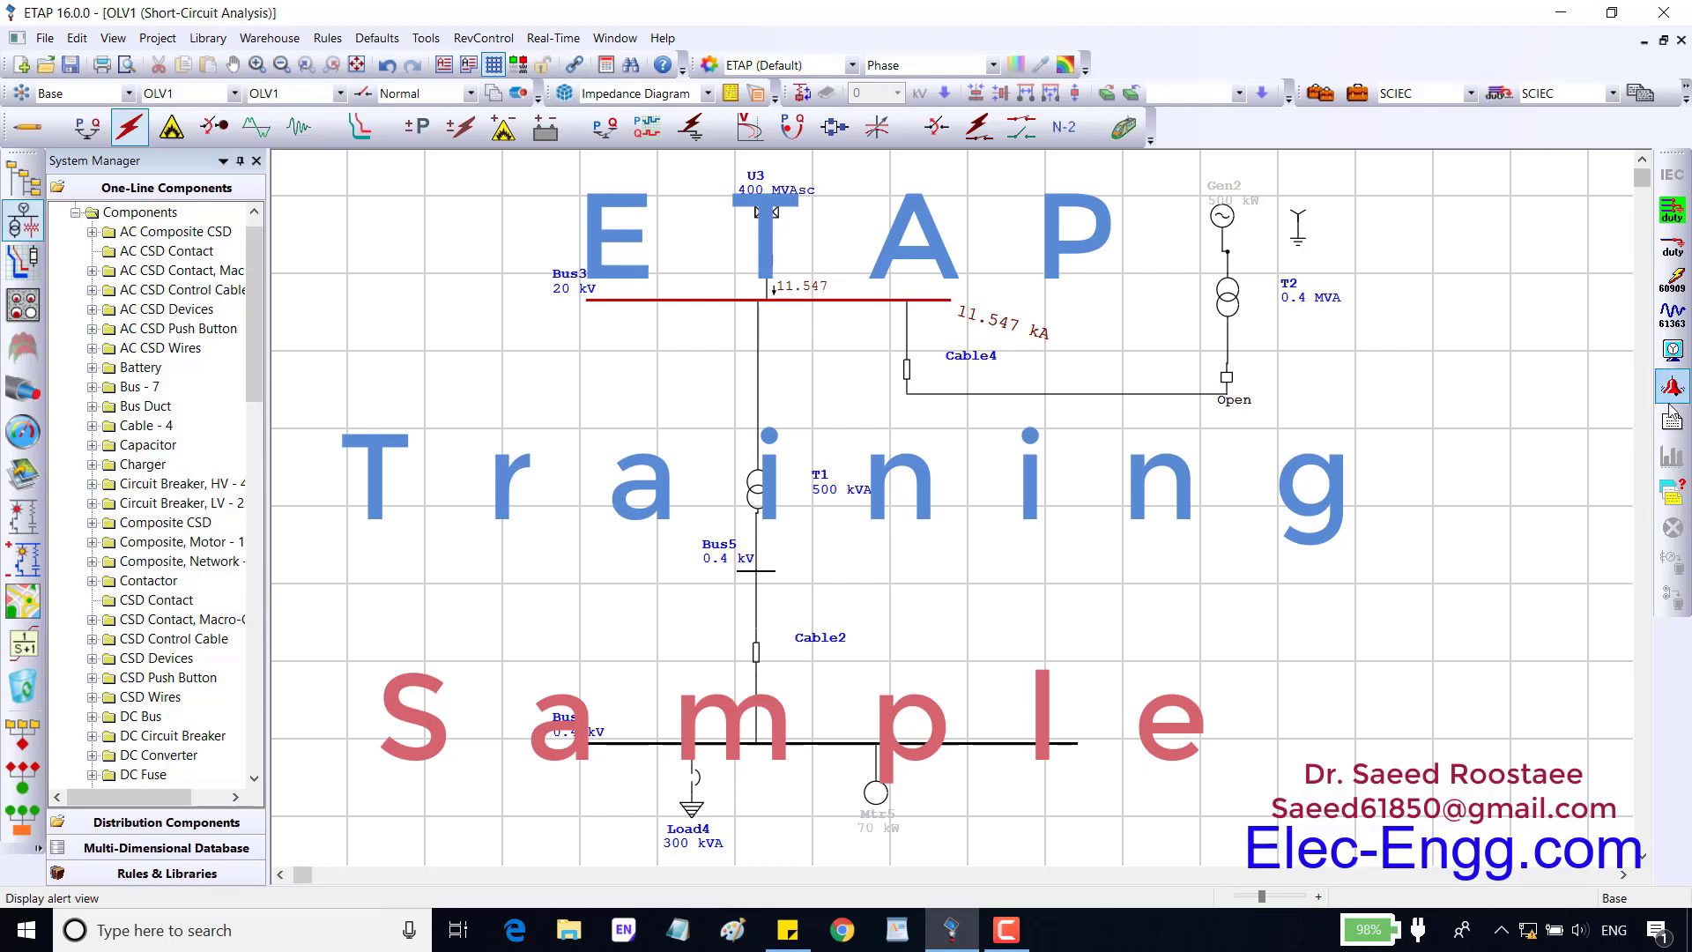
Apply the short-circuit display options, check U3's short-circuit data, and accept the study case.
left_click(1687, 362)
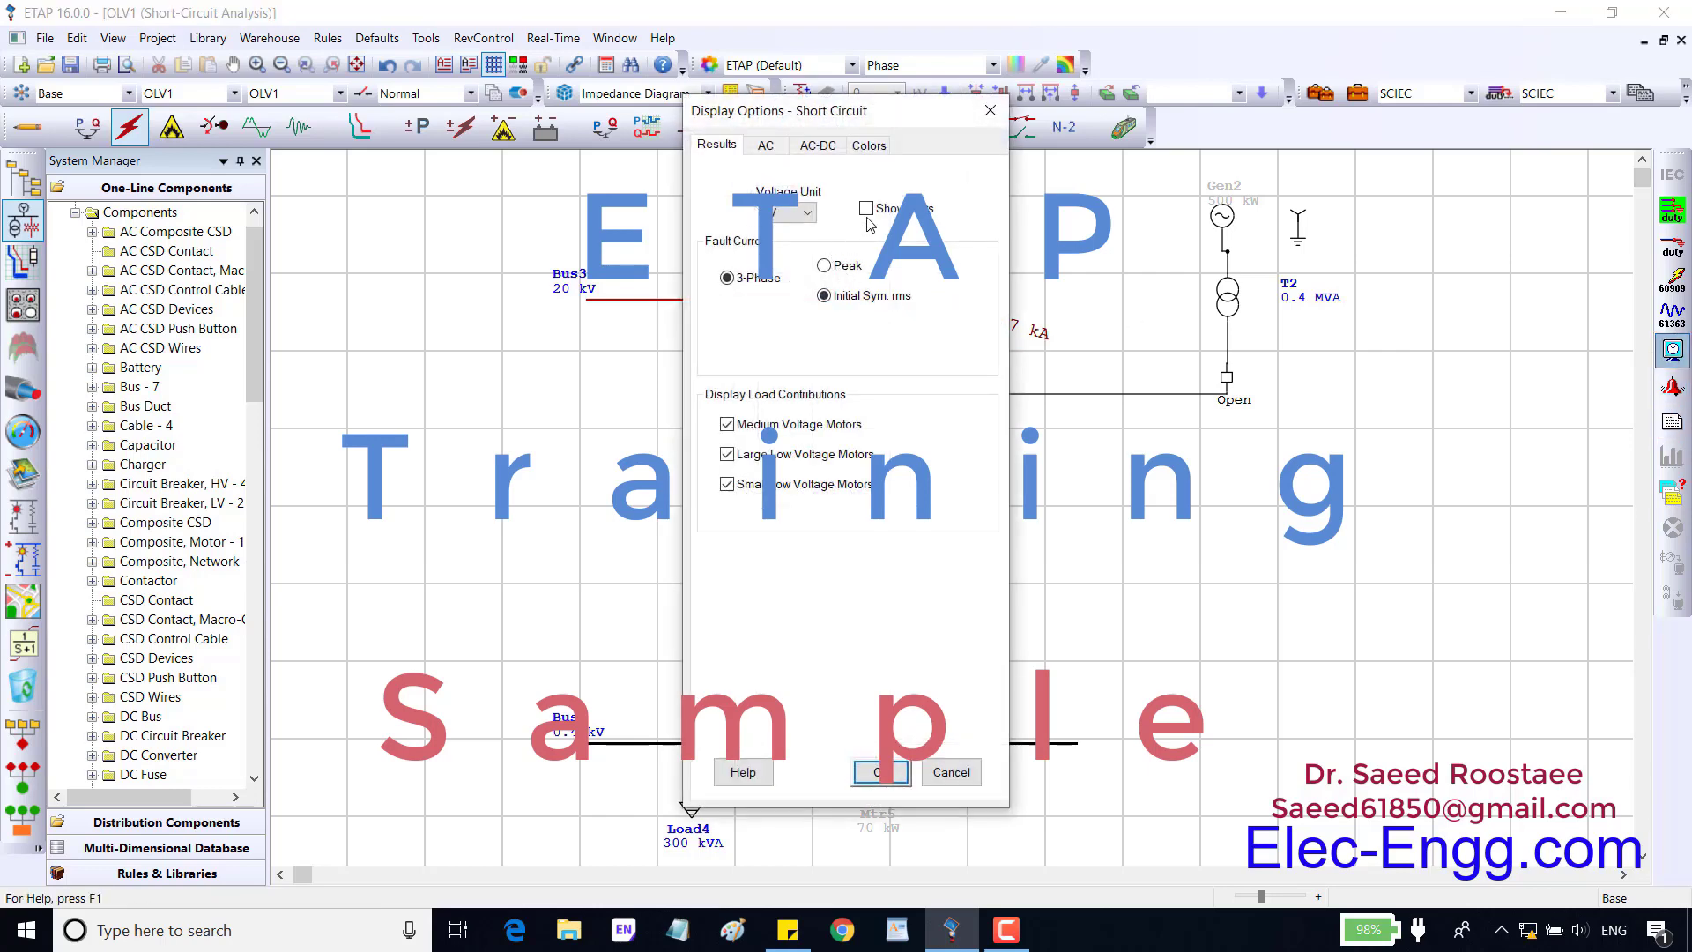
left_click(894, 773)
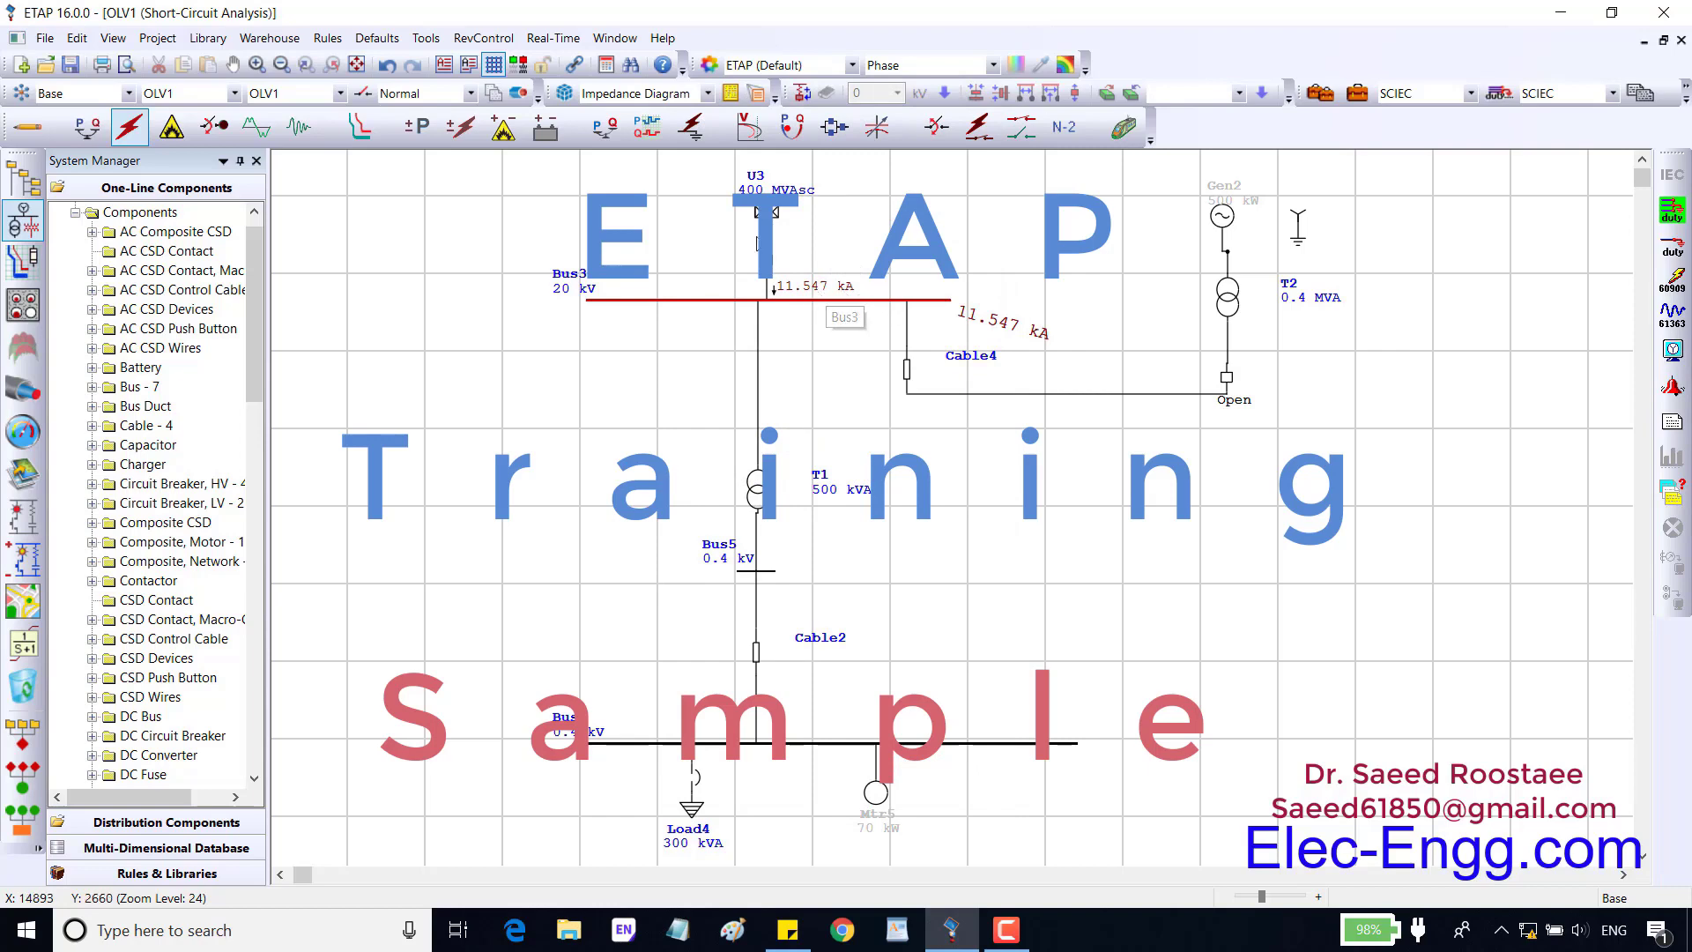
double_click(761, 225)
left_click(633, 180)
left_click_drag(738, 155, 238, 125)
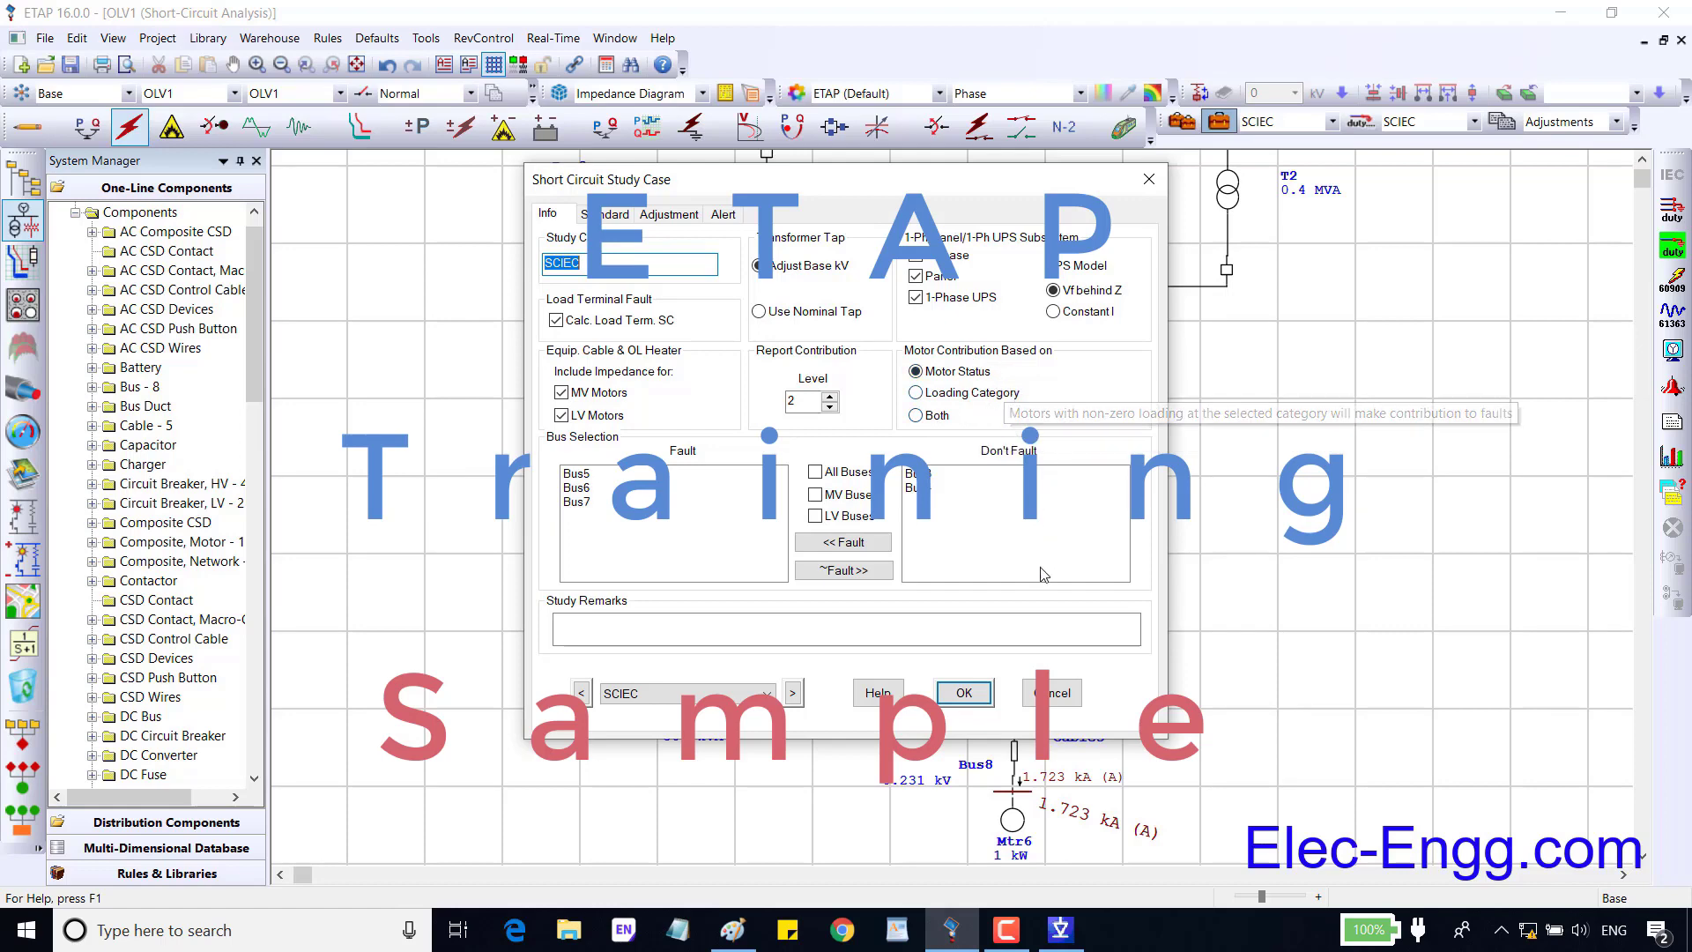
left_click(964, 693)
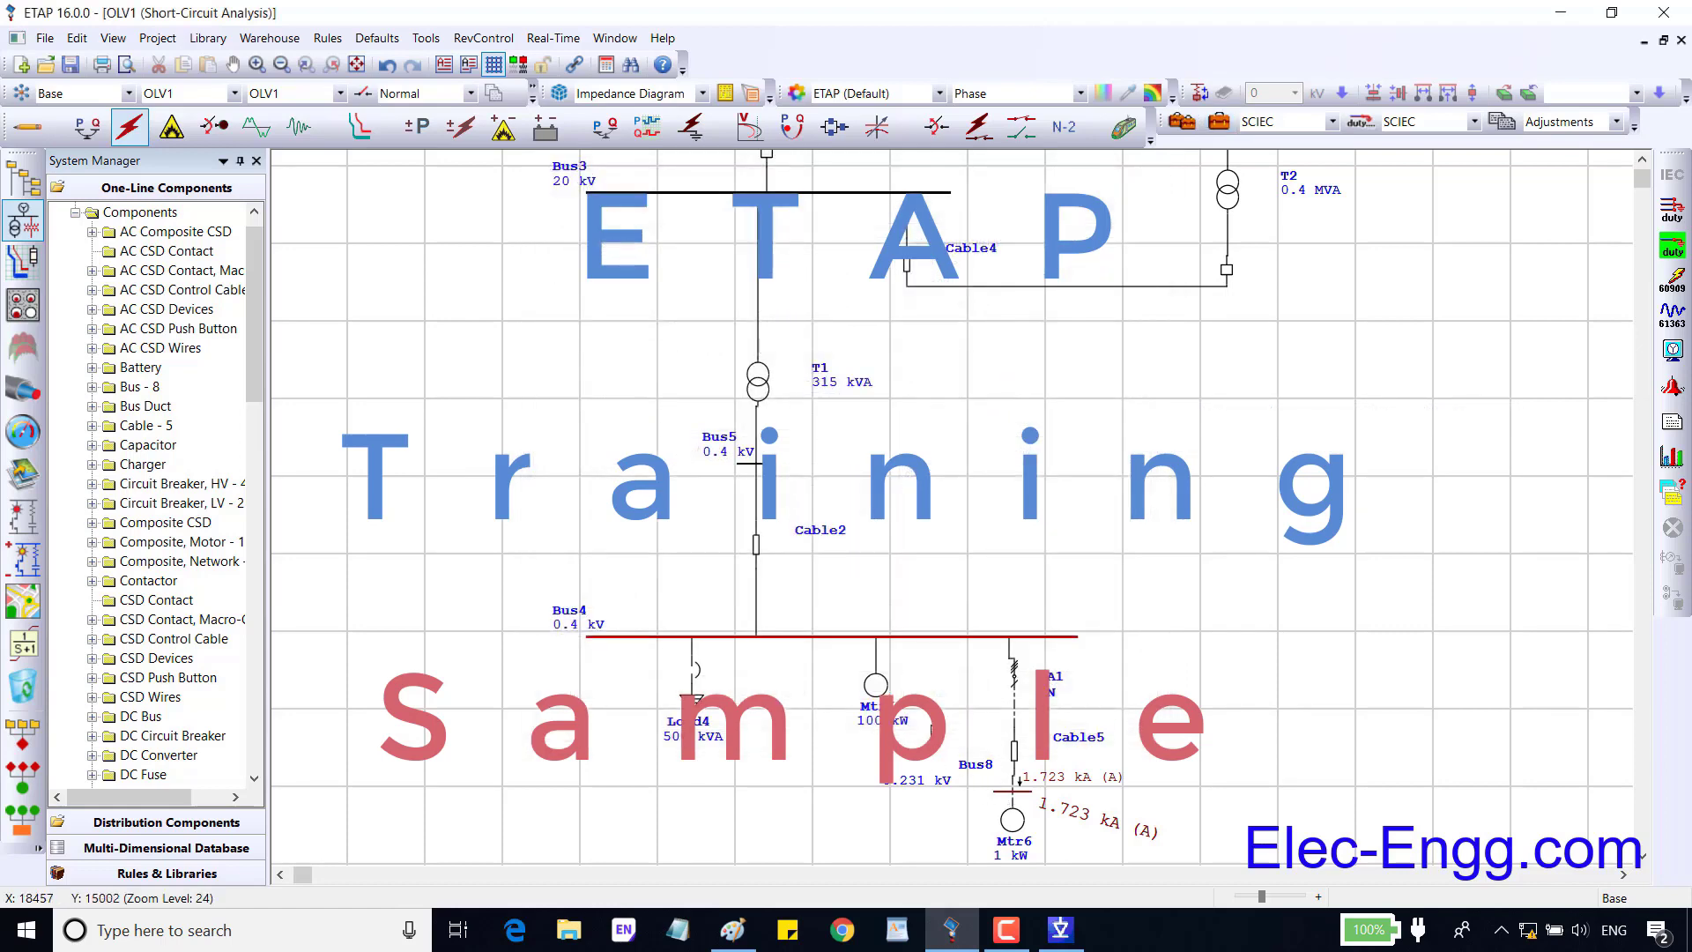
Open motor Mtr5's properties and view its operating status choices.
double_click(887, 690)
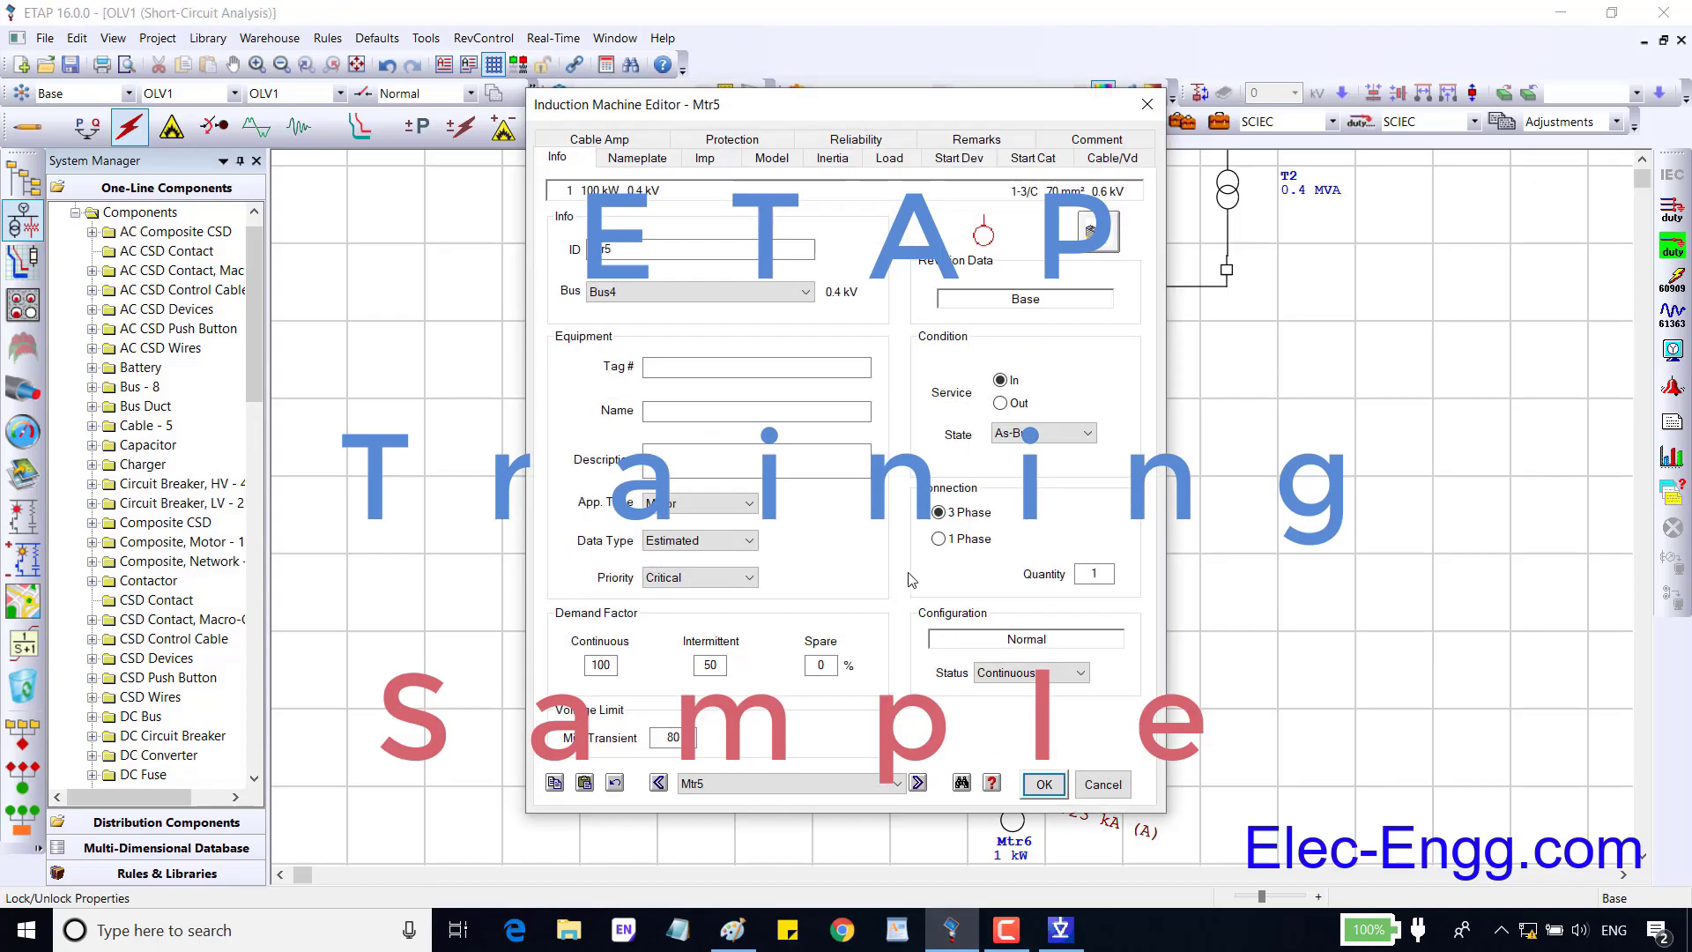
left_click(1063, 672)
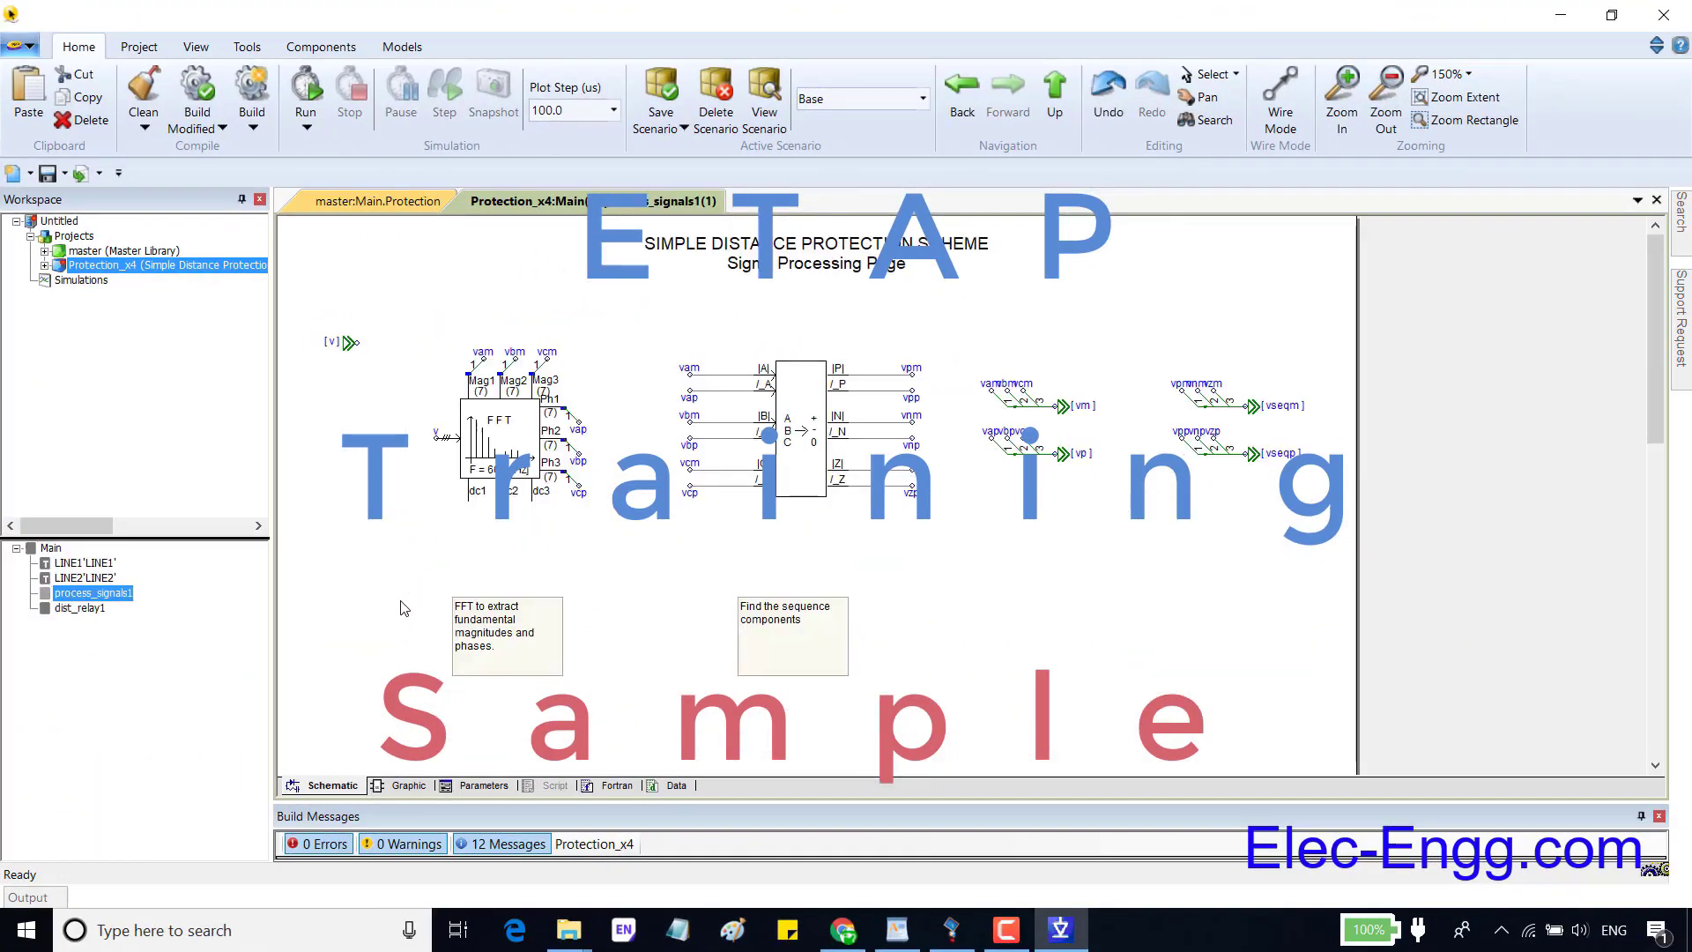
left_click(492, 471)
Open the dist_relay1 distance relay schematic from Main and start the simulation.
scroll(1066, 511, "down", 5)
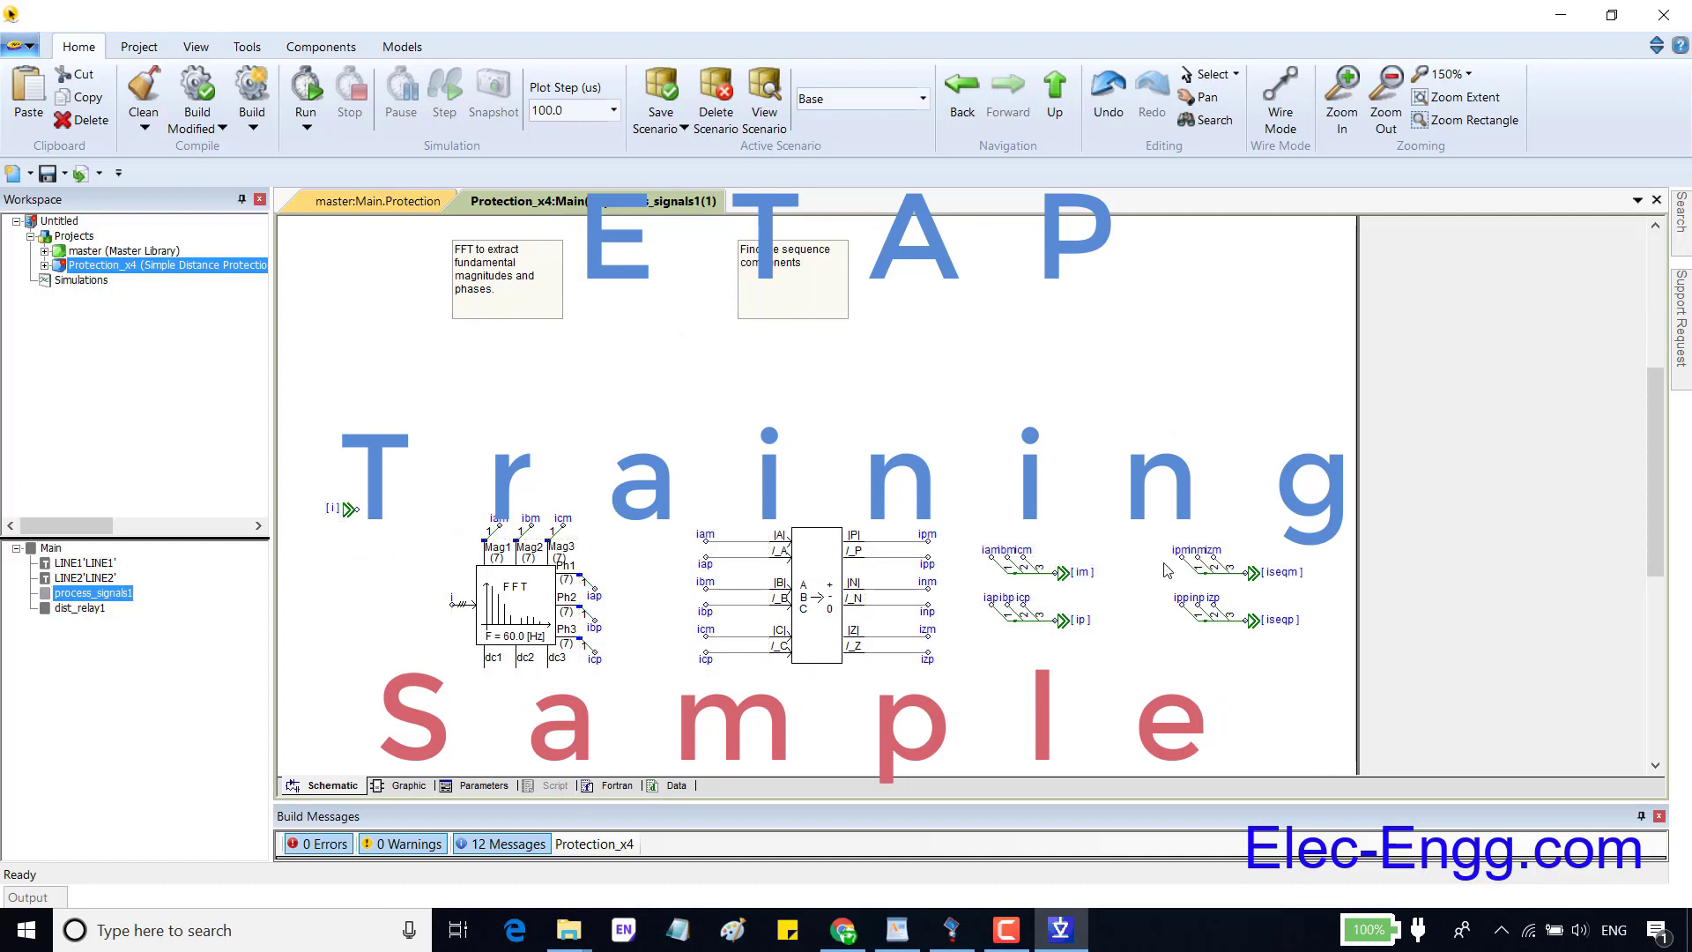
left_click(1055, 95)
double_click(600, 476)
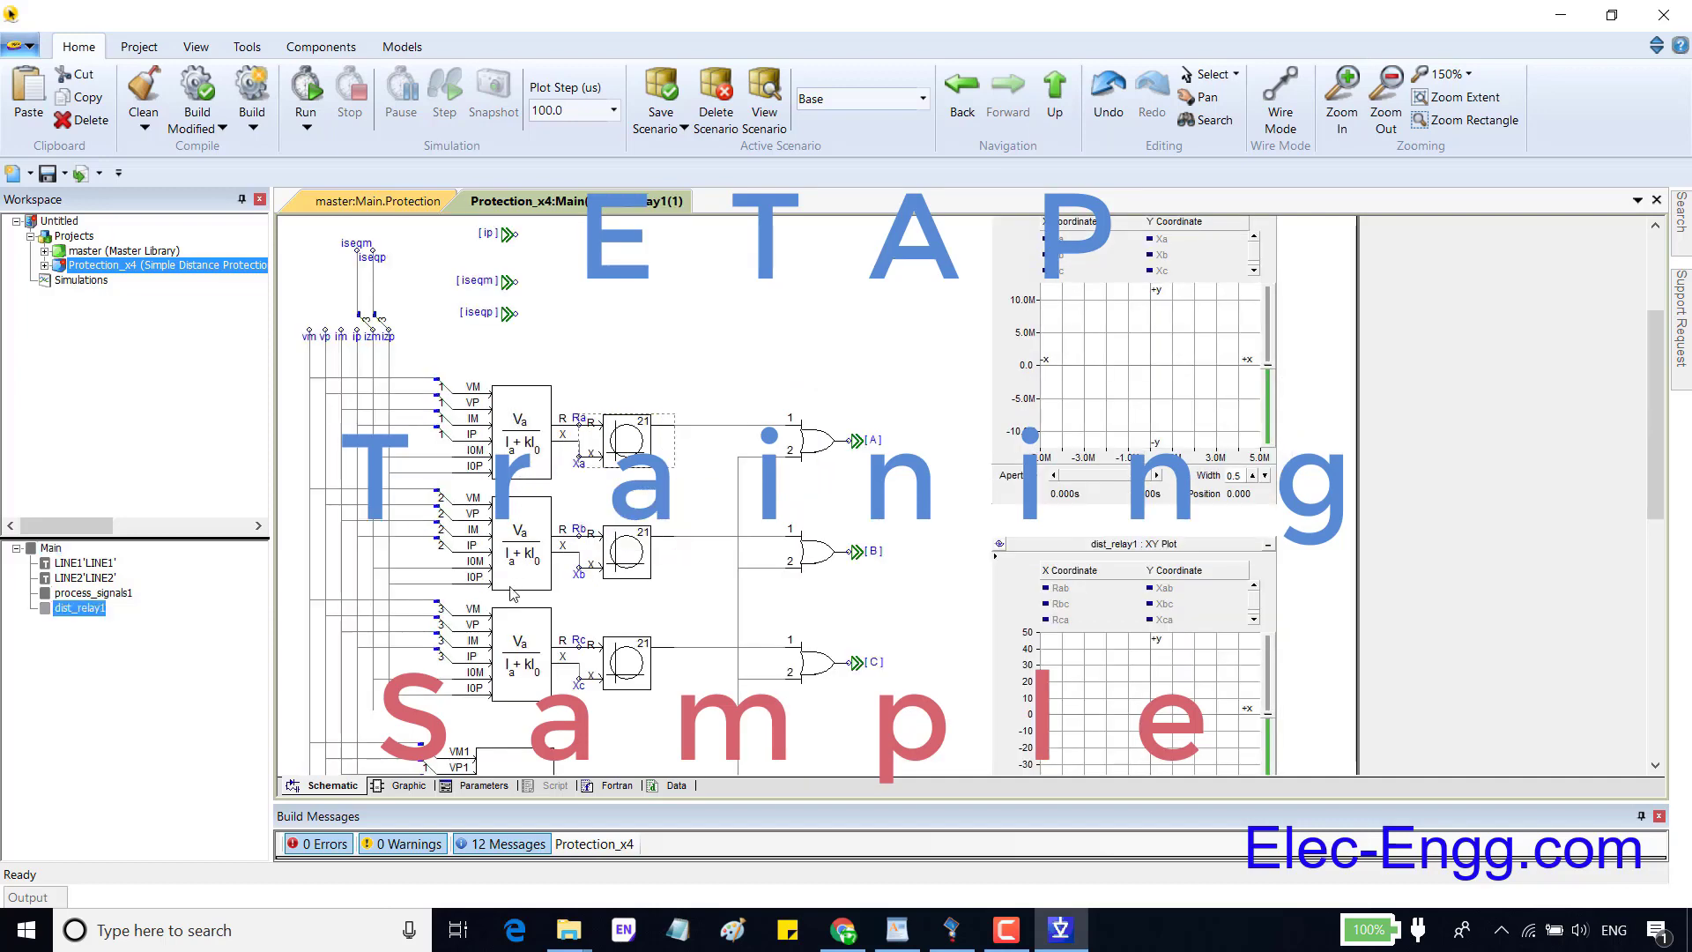
scroll(520, 443, "down", 2)
scroll(503, 688, "down", 1)
scroll(511, 634, "up", 2)
scroll(1194, 419, "up", 1)
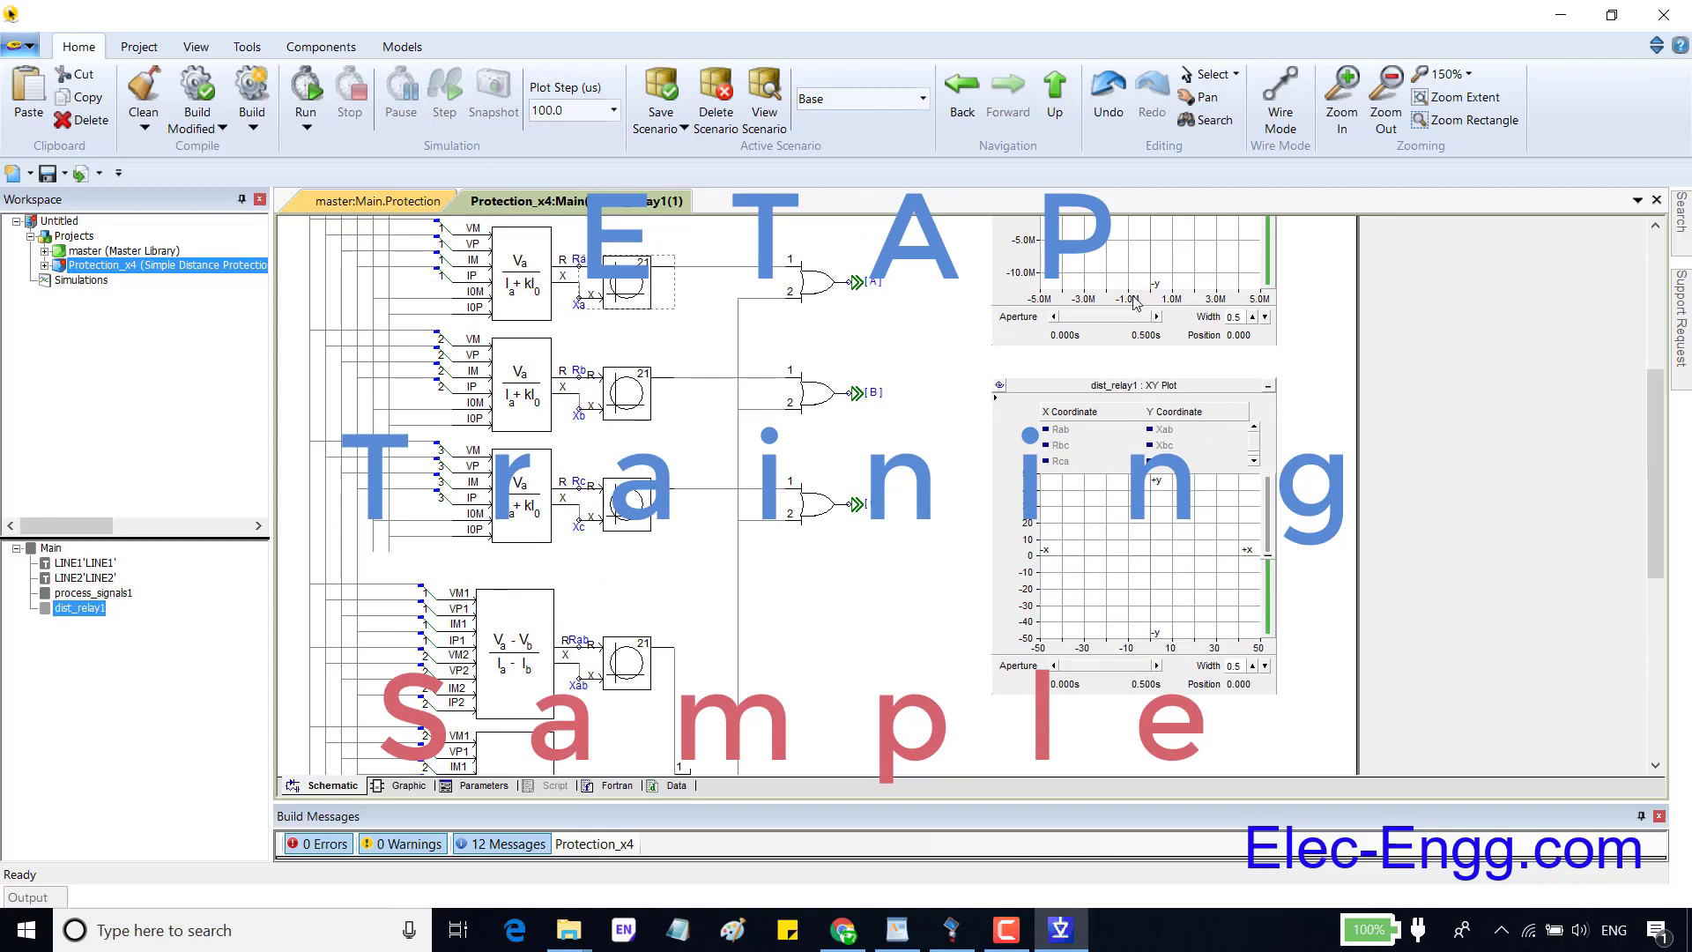
scroll(1137, 299, "up", 2)
left_click(305, 92)
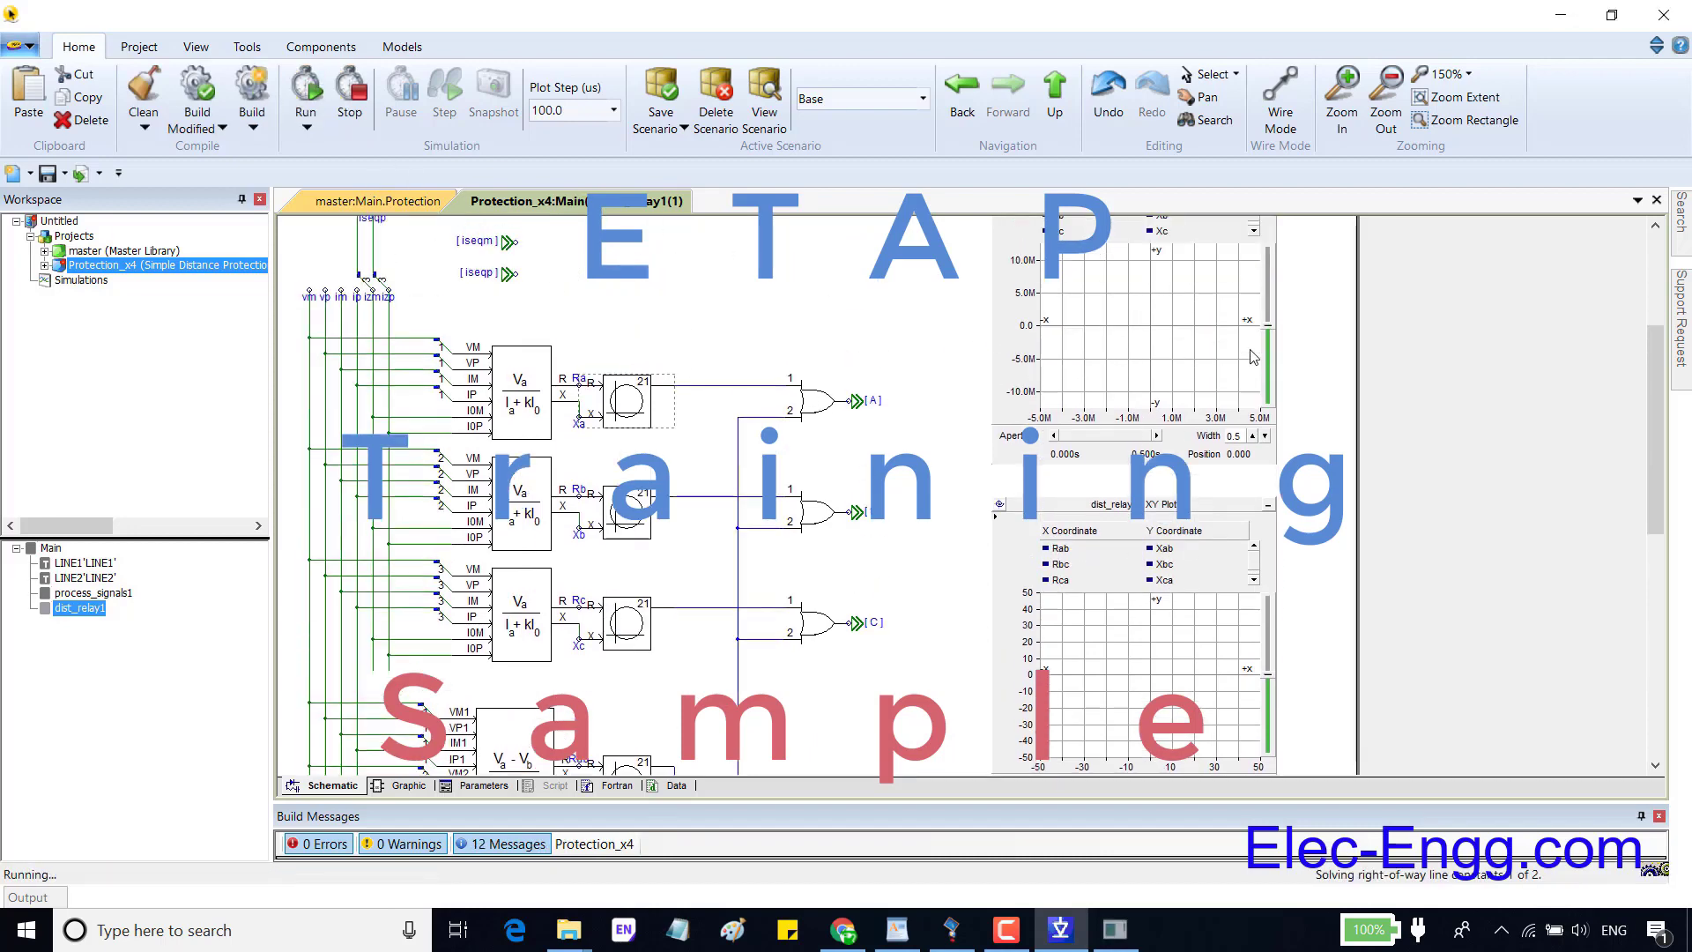
Move the Relay7 Multi-Function Relay Editor to the right of the one-line diagram.
scroll(1179, 324, "up", 1)
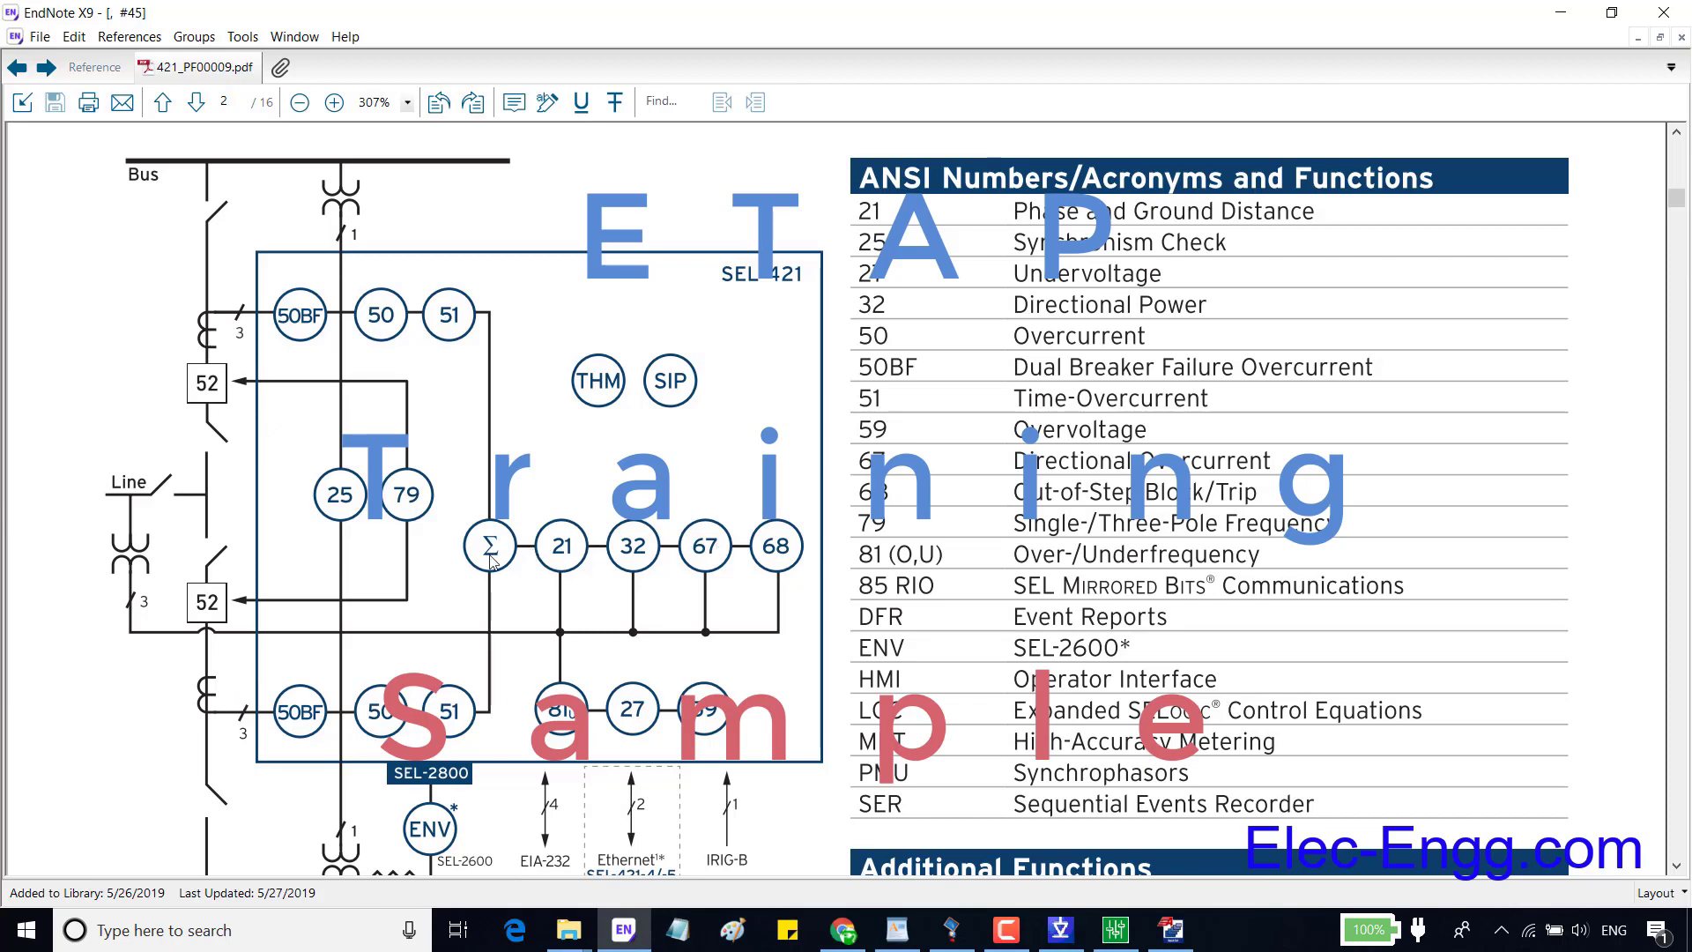
scroll(479, 432, "down", 3)
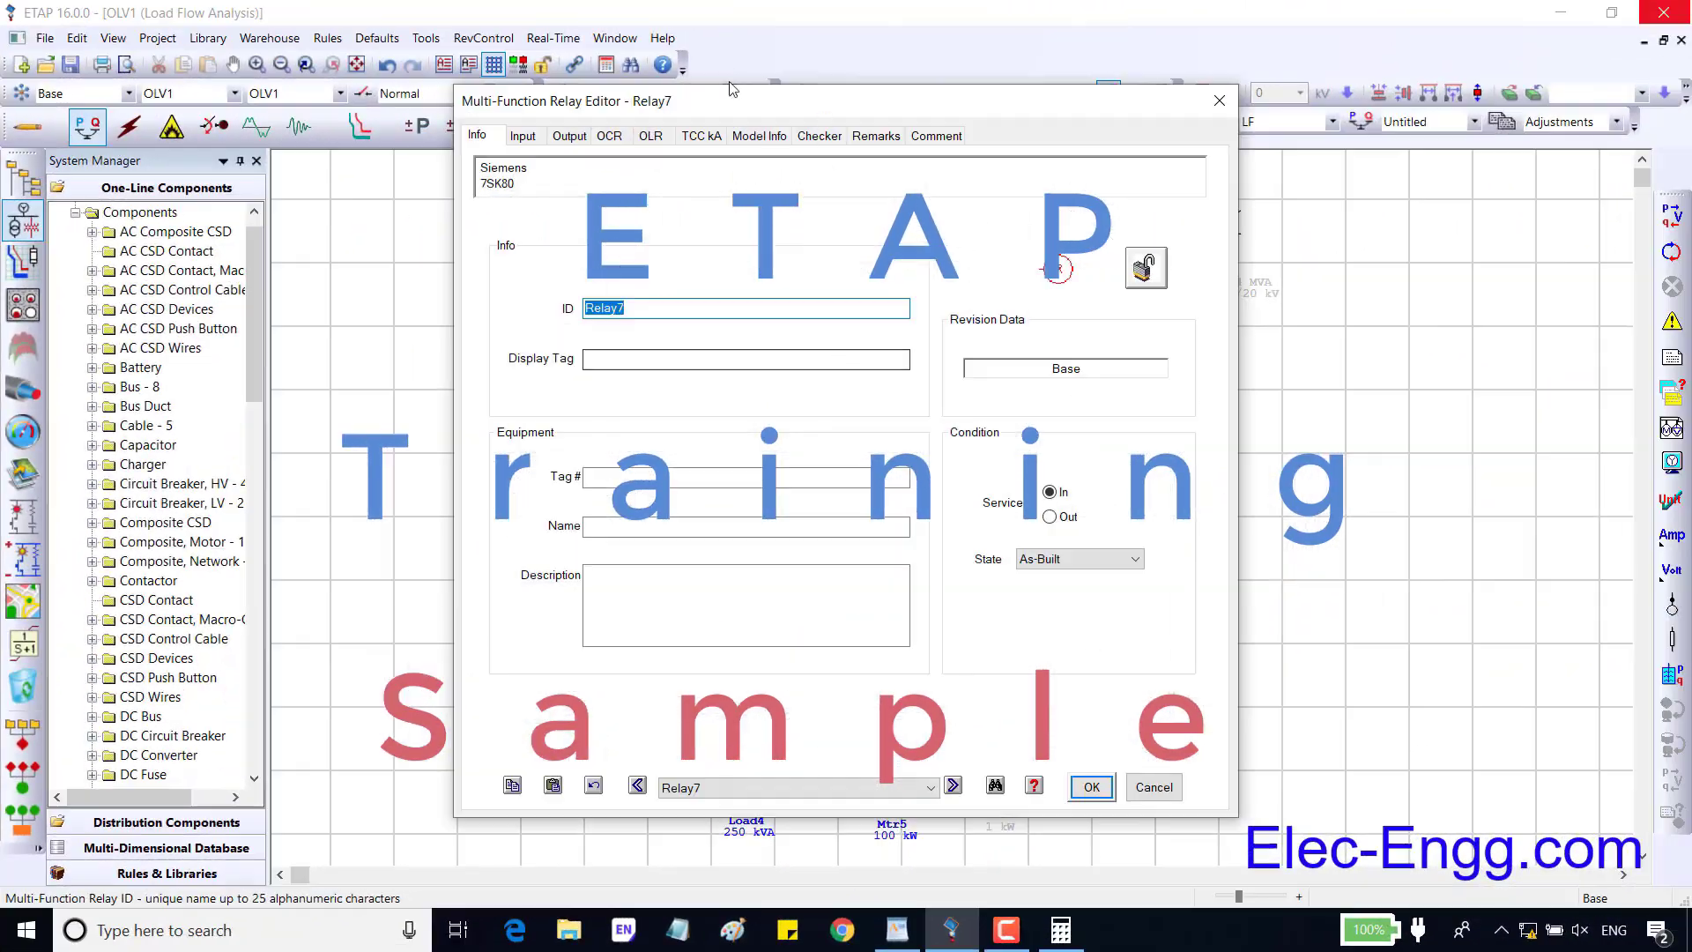
left_click_drag(733, 94, 1093, 95)
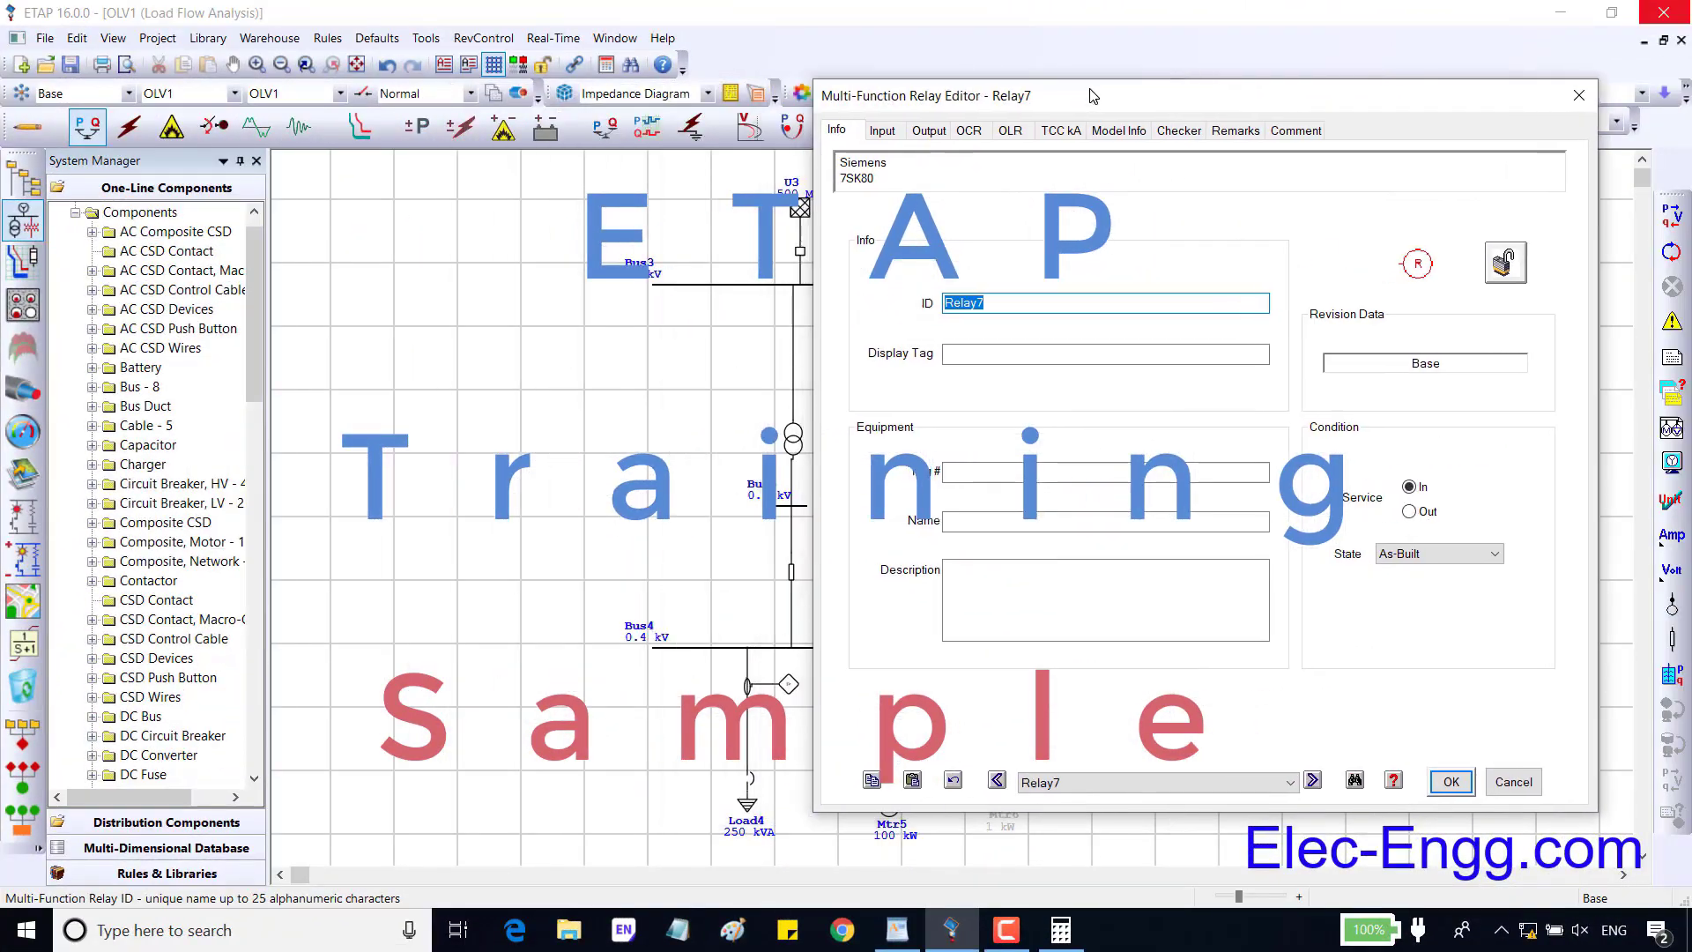
Set Relay7's phase overcurrent pickup to 1 on the OCR tab.
left_click(968, 131)
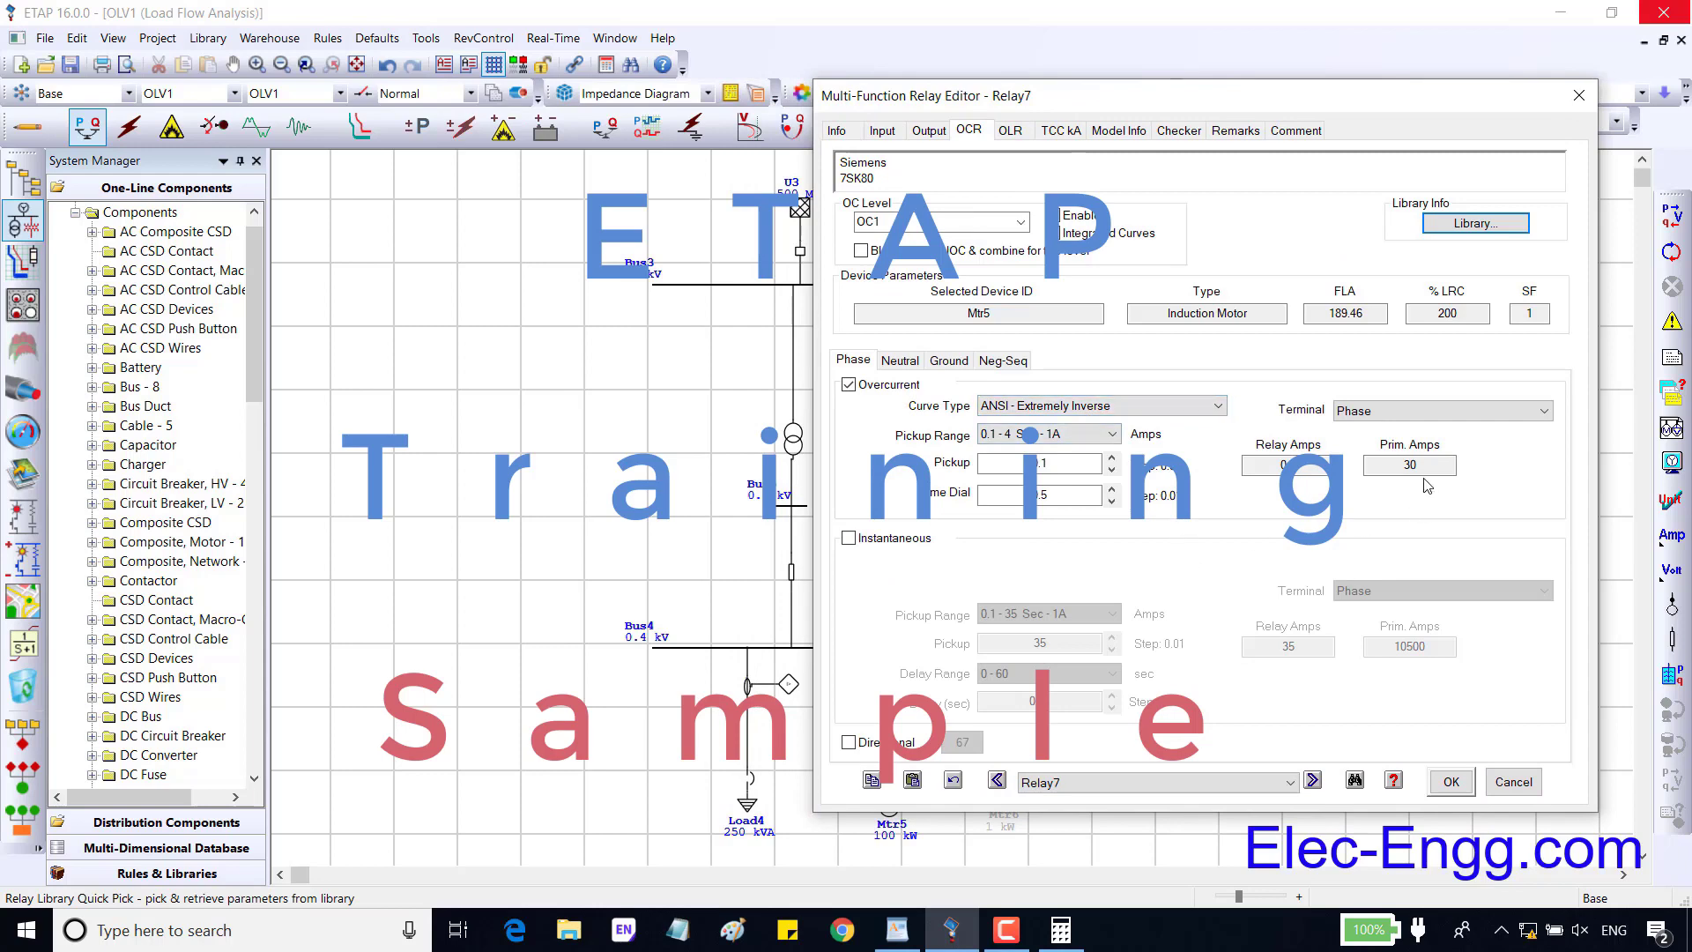
left_click(1015, 466)
type("1")
double_click(1062, 464)
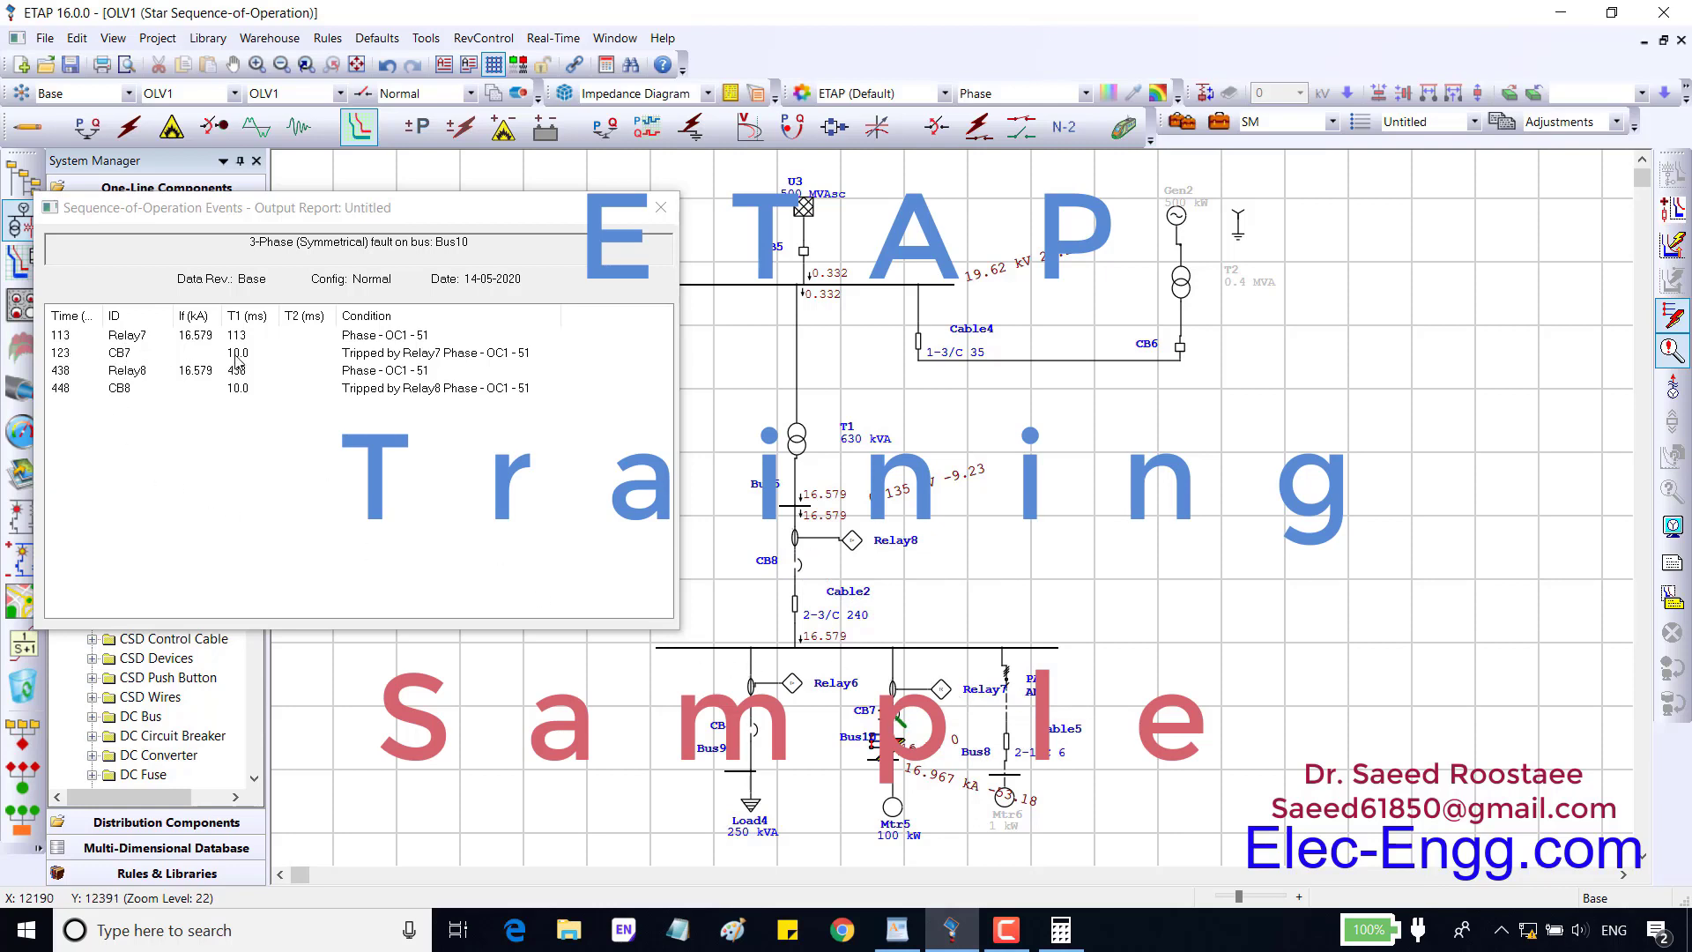
Choose 0.06 s as CB7's Min. Delay on the Rating tab and apply it.
double_click(900, 721)
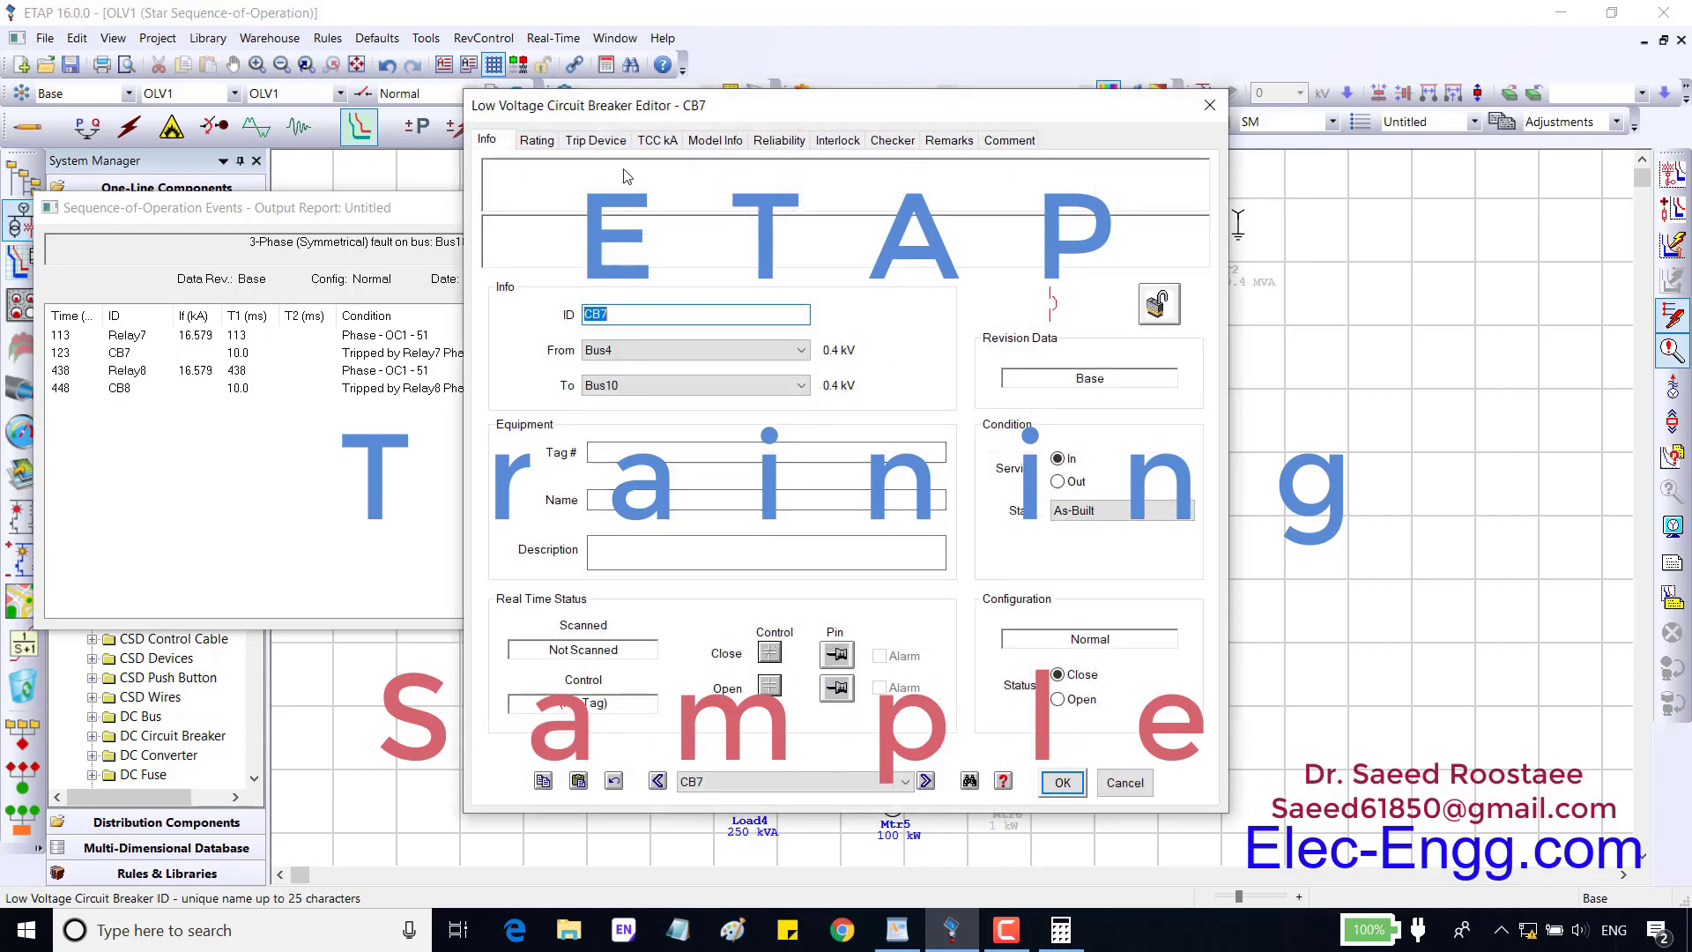
left_click(541, 145)
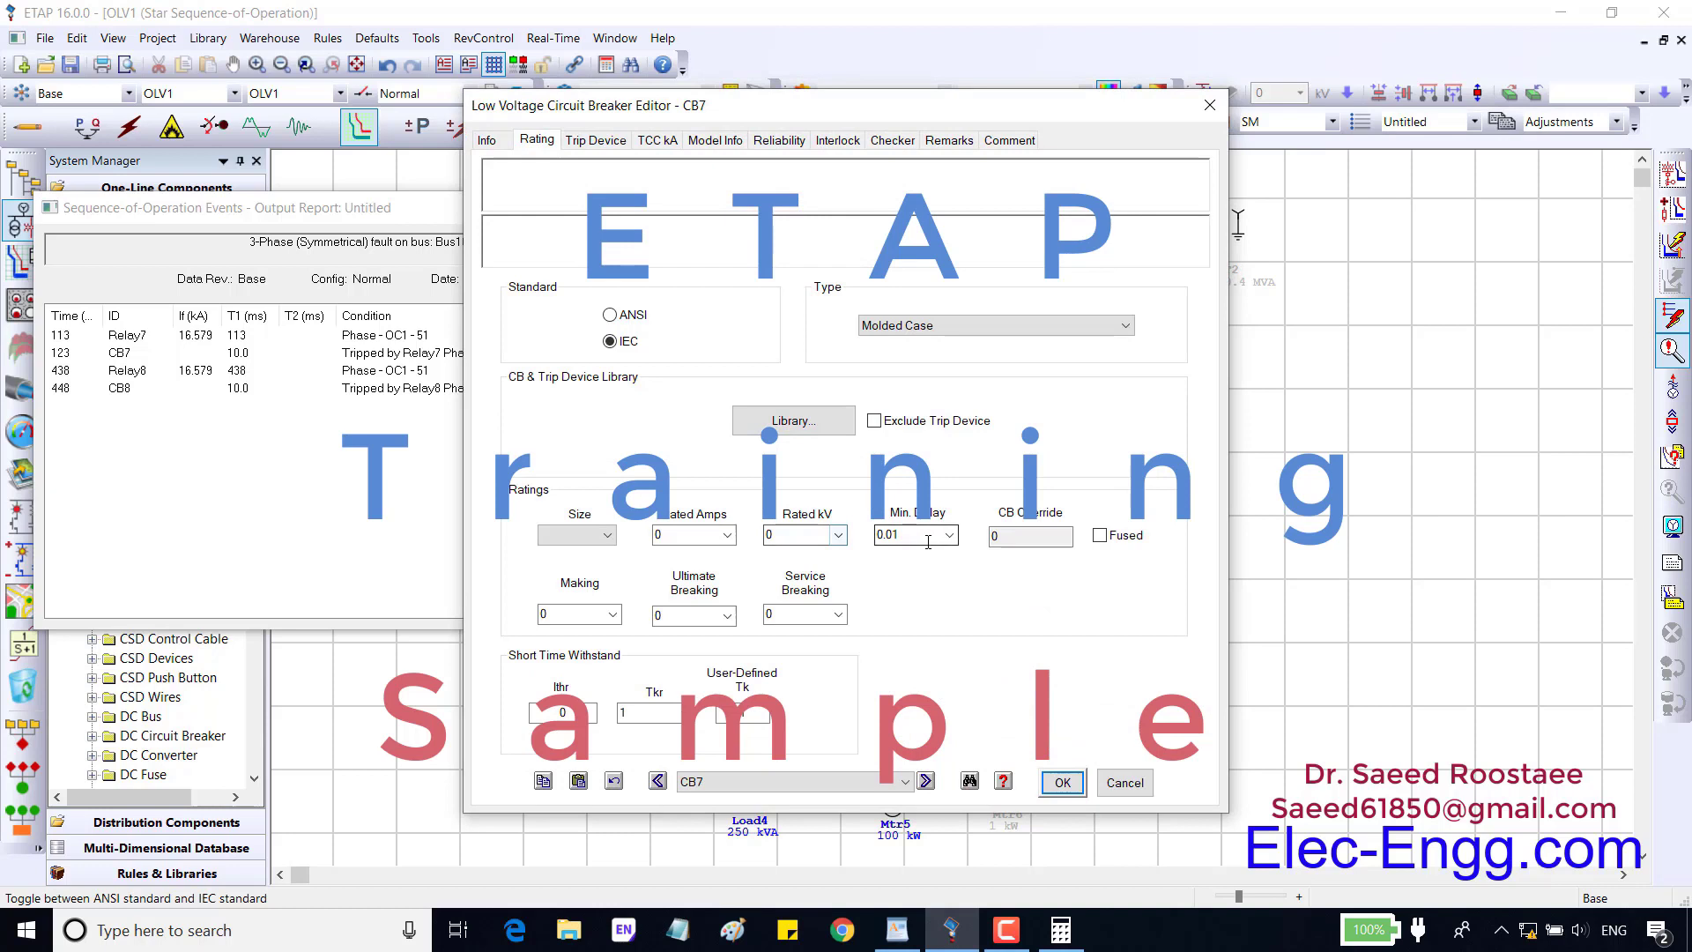
left_click(949, 535)
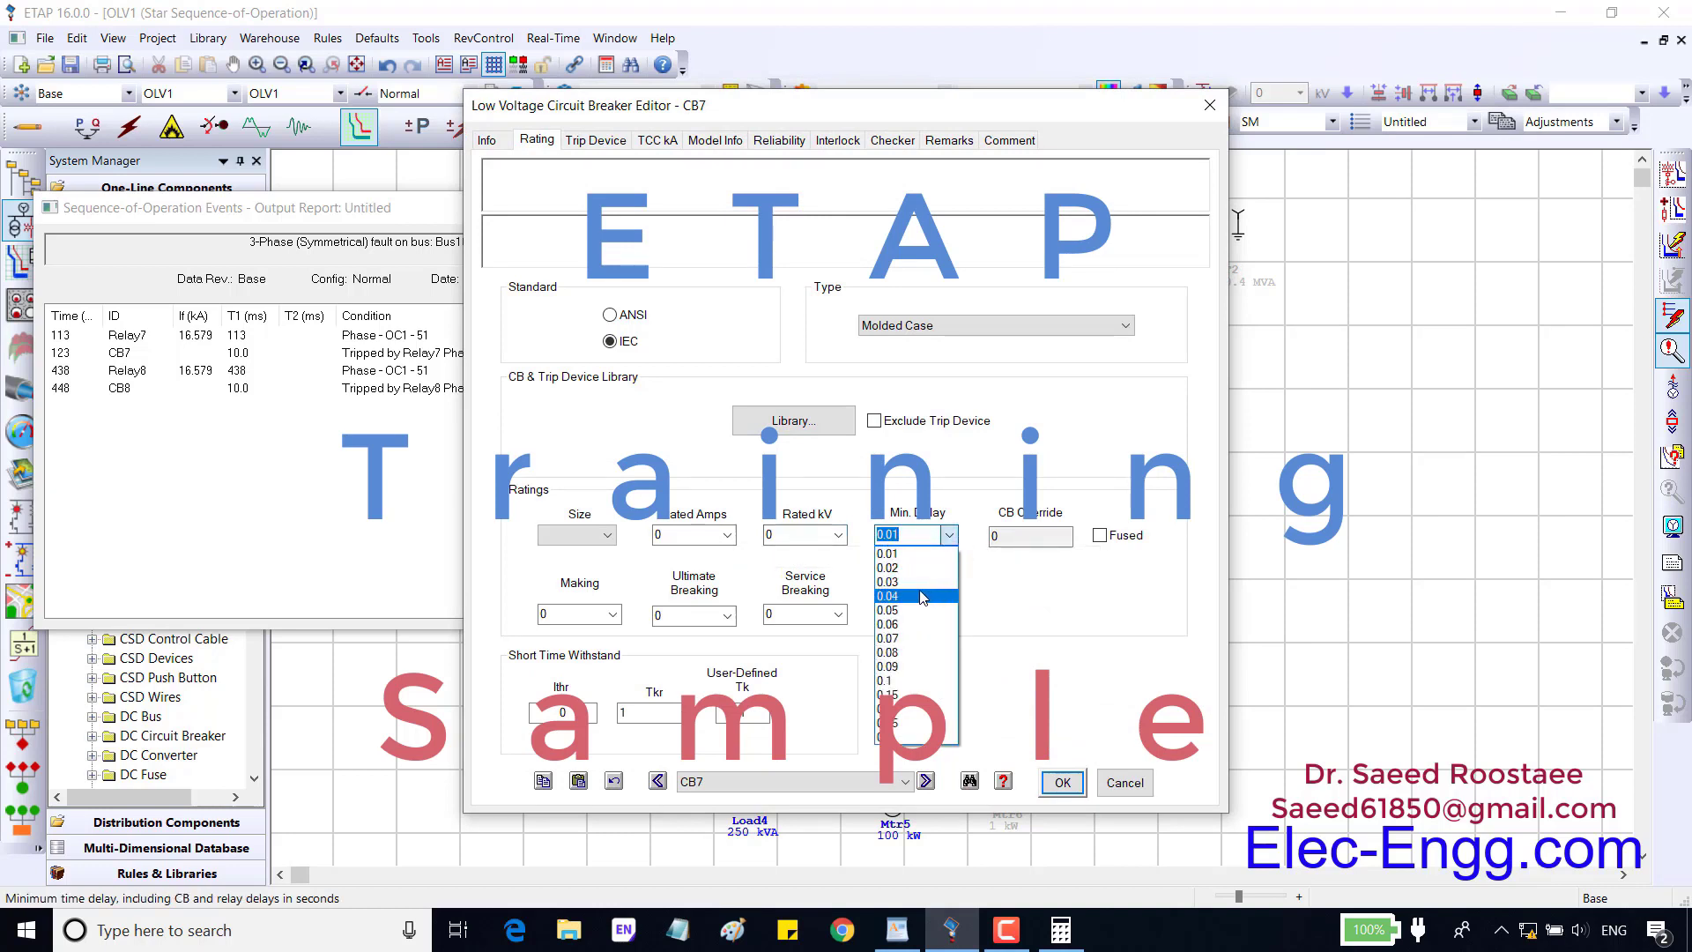
left_click(892, 624)
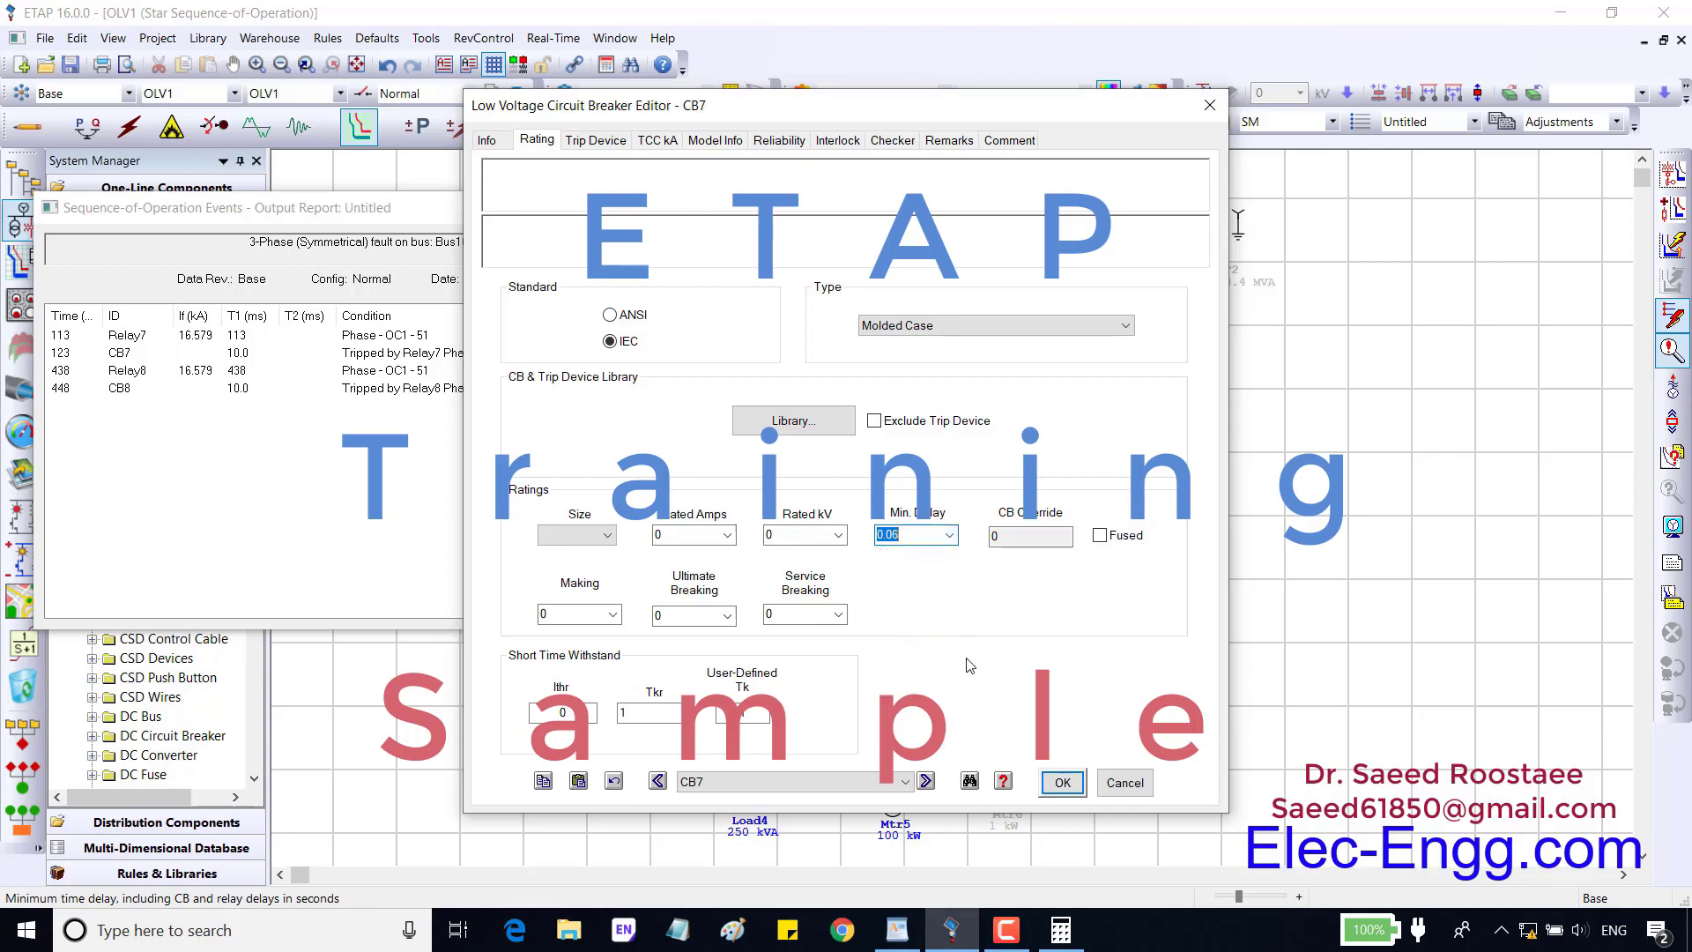
left_click(1066, 784)
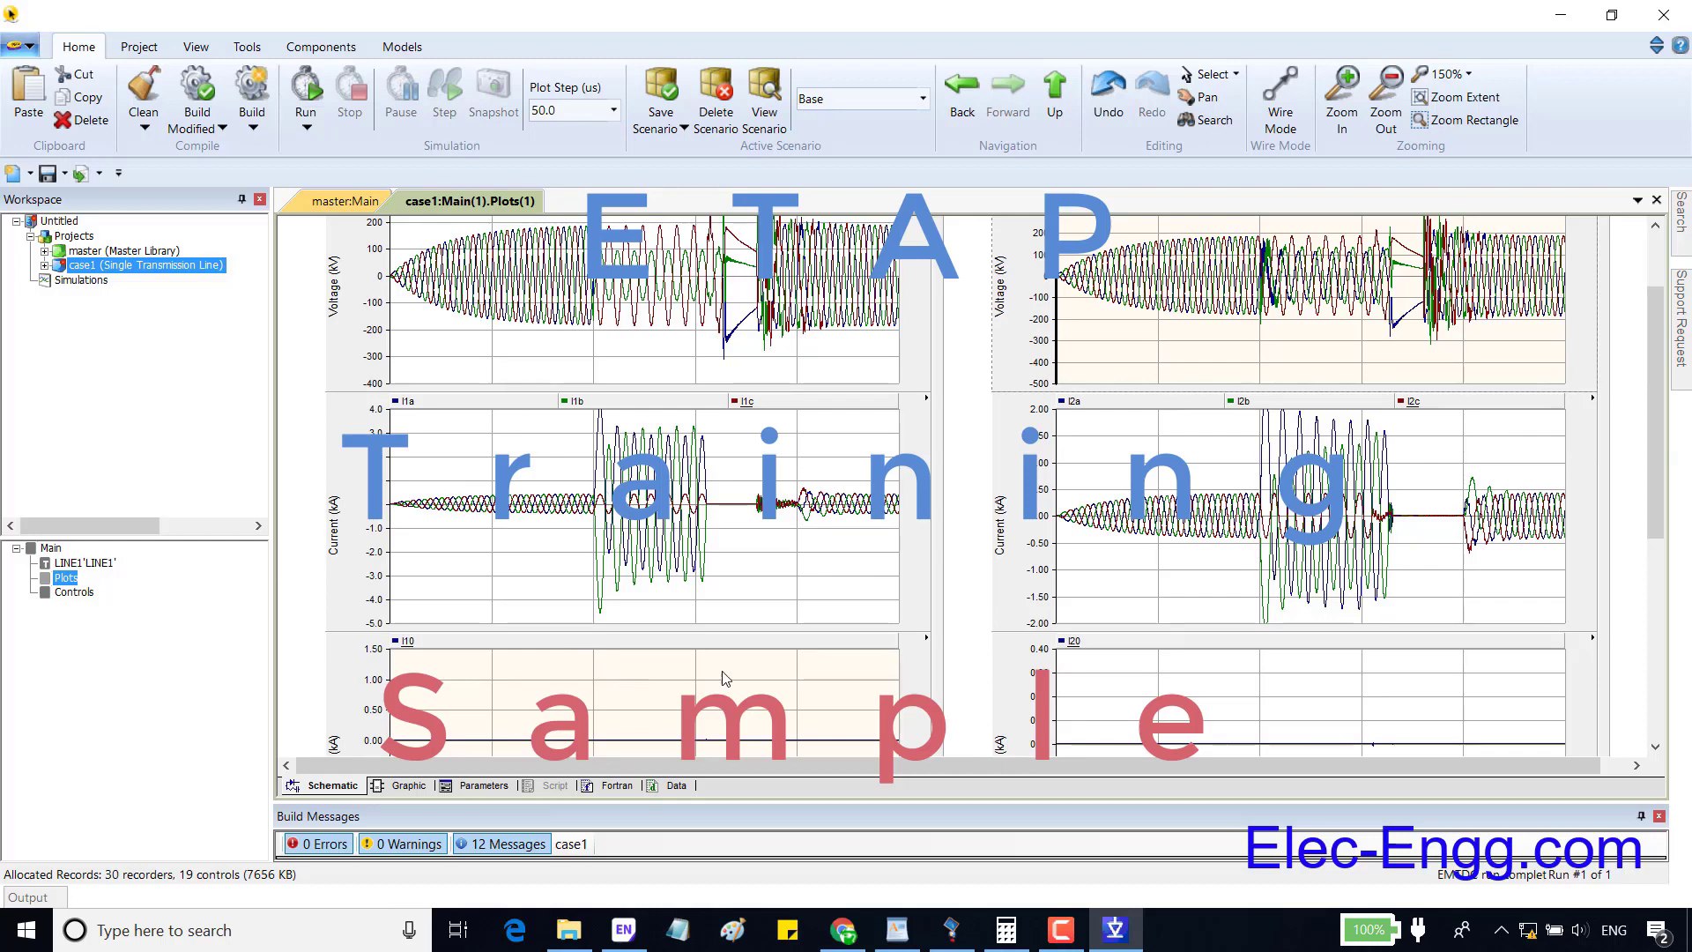
Scroll the Plots page down to the Br1a/Br2a breaker traces.
left_click_drag(1656, 523, 1654, 625)
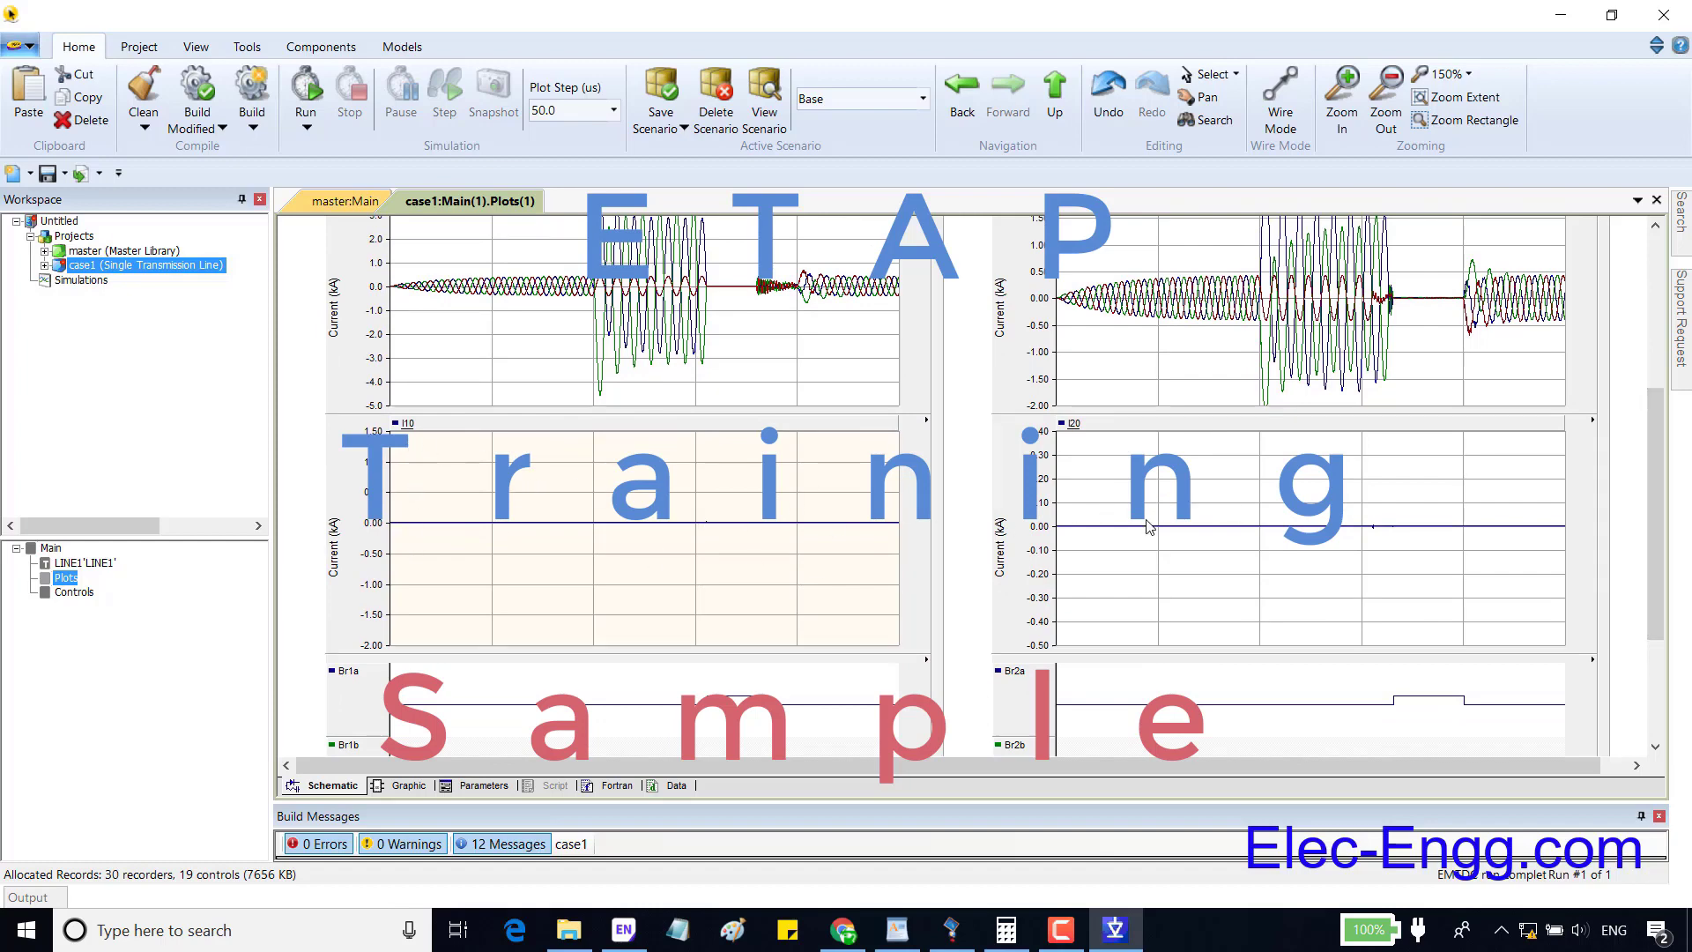
mouse_move(1149, 526)
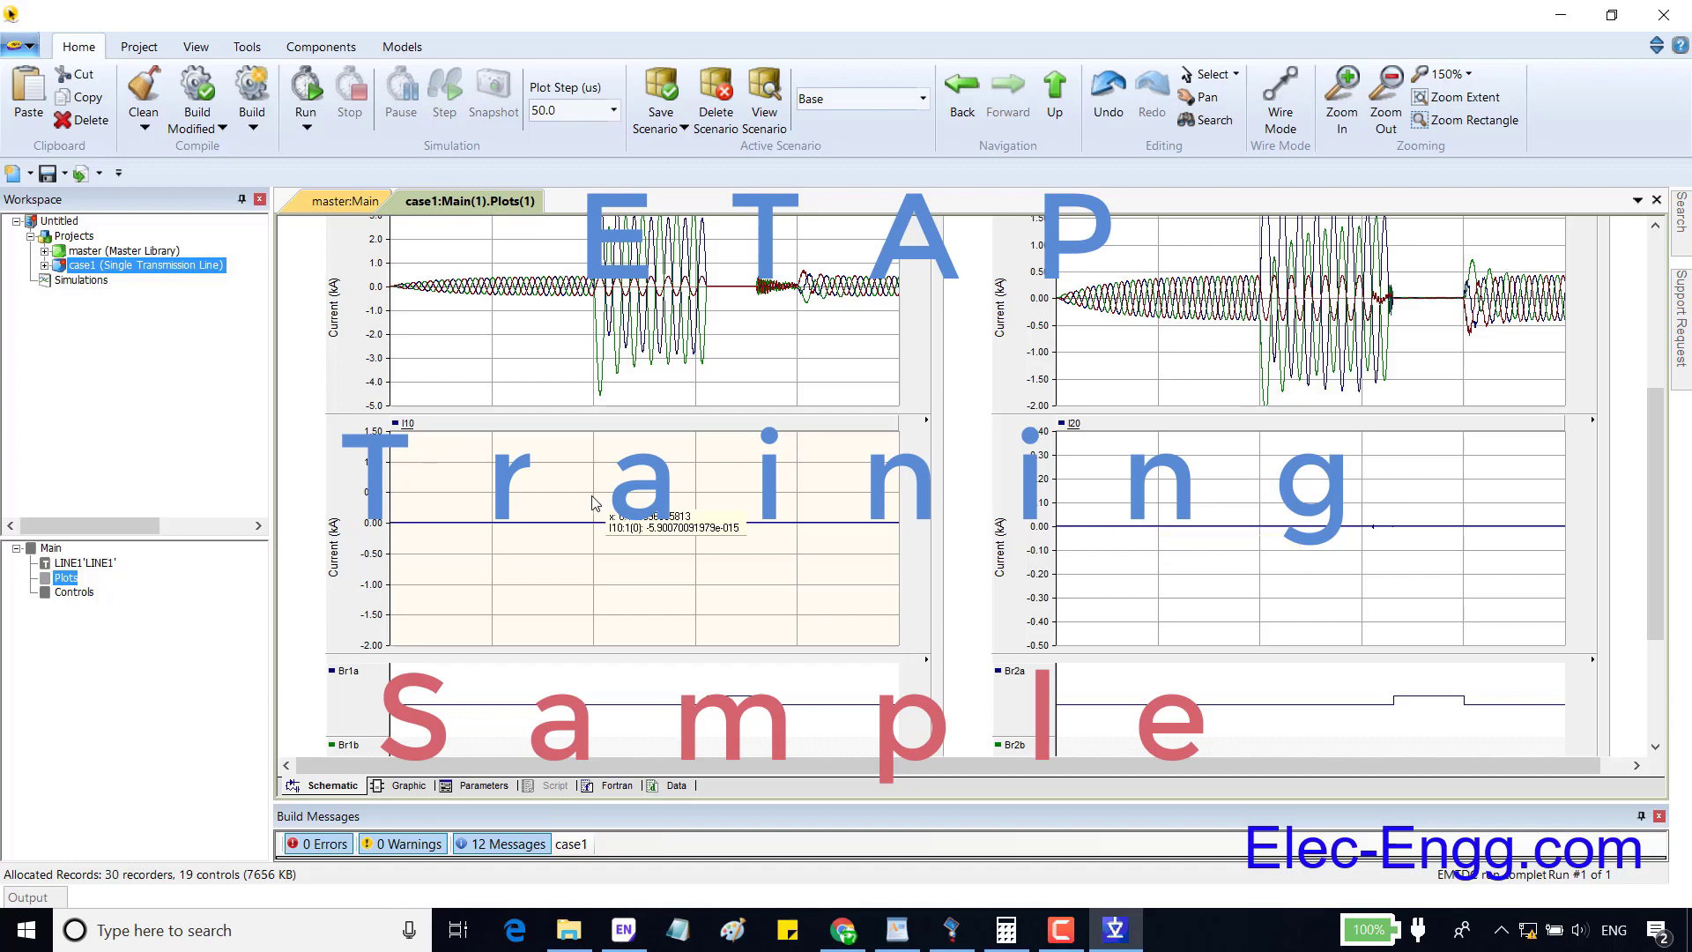
Lower the Controls Fault Type slider to 4 (AB-g), rerun case1, and return to Main.
left_click(1057, 100)
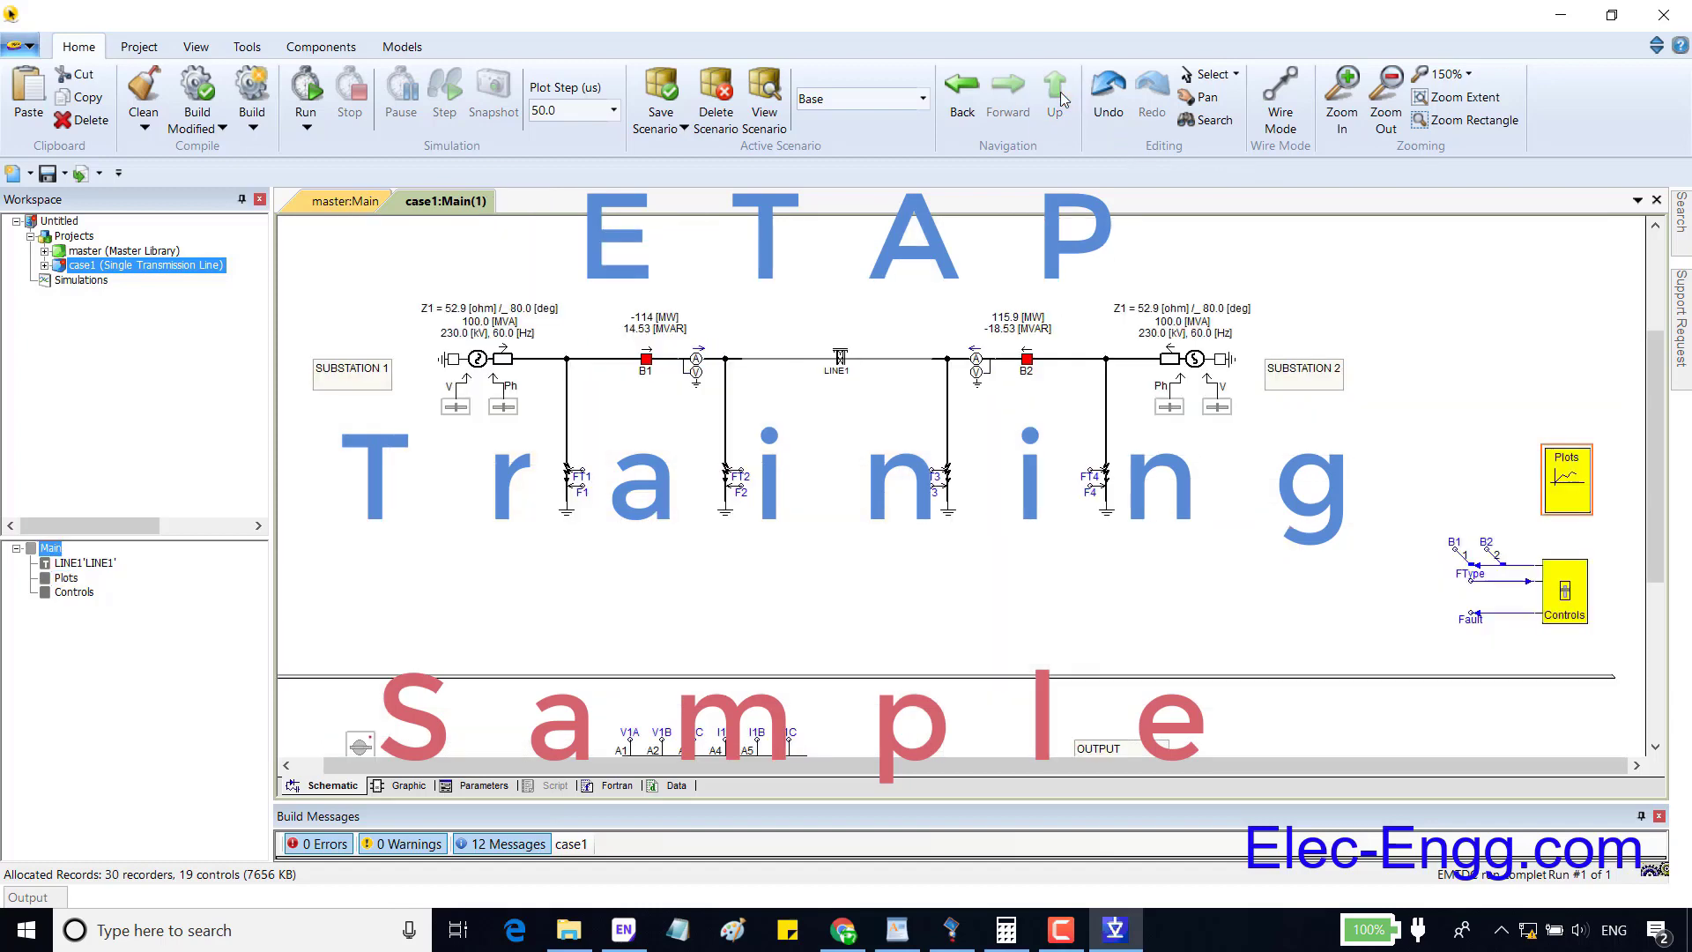
double_click(1582, 592)
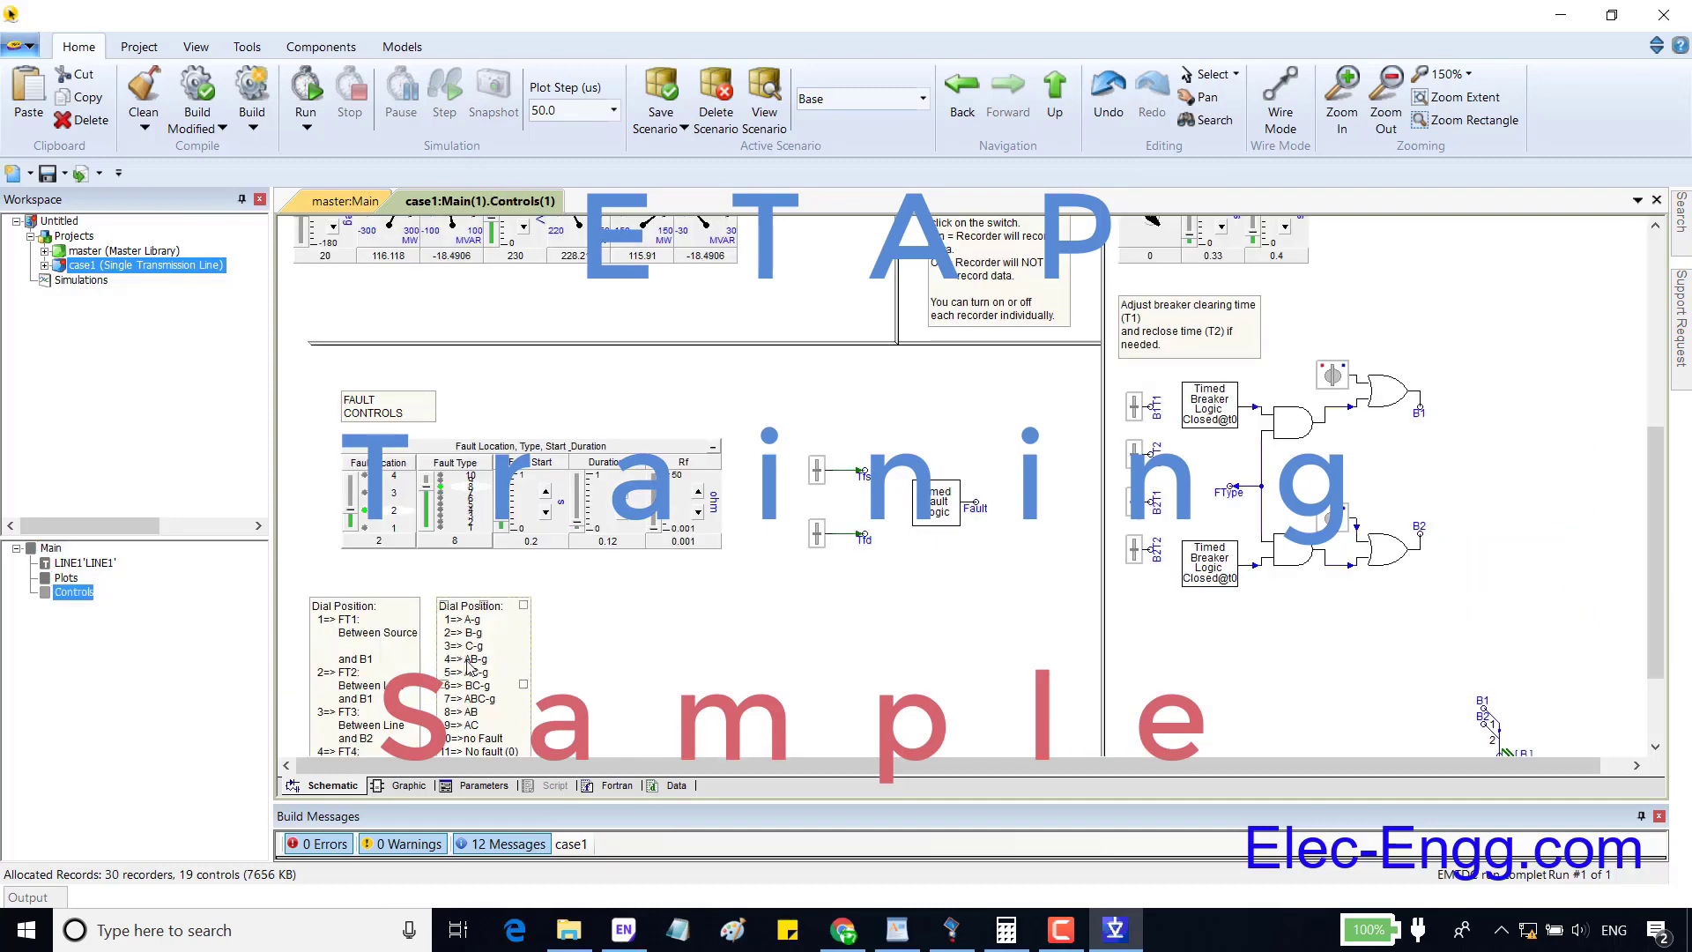
left_click(429, 526)
left_click(430, 527)
left_click(427, 523)
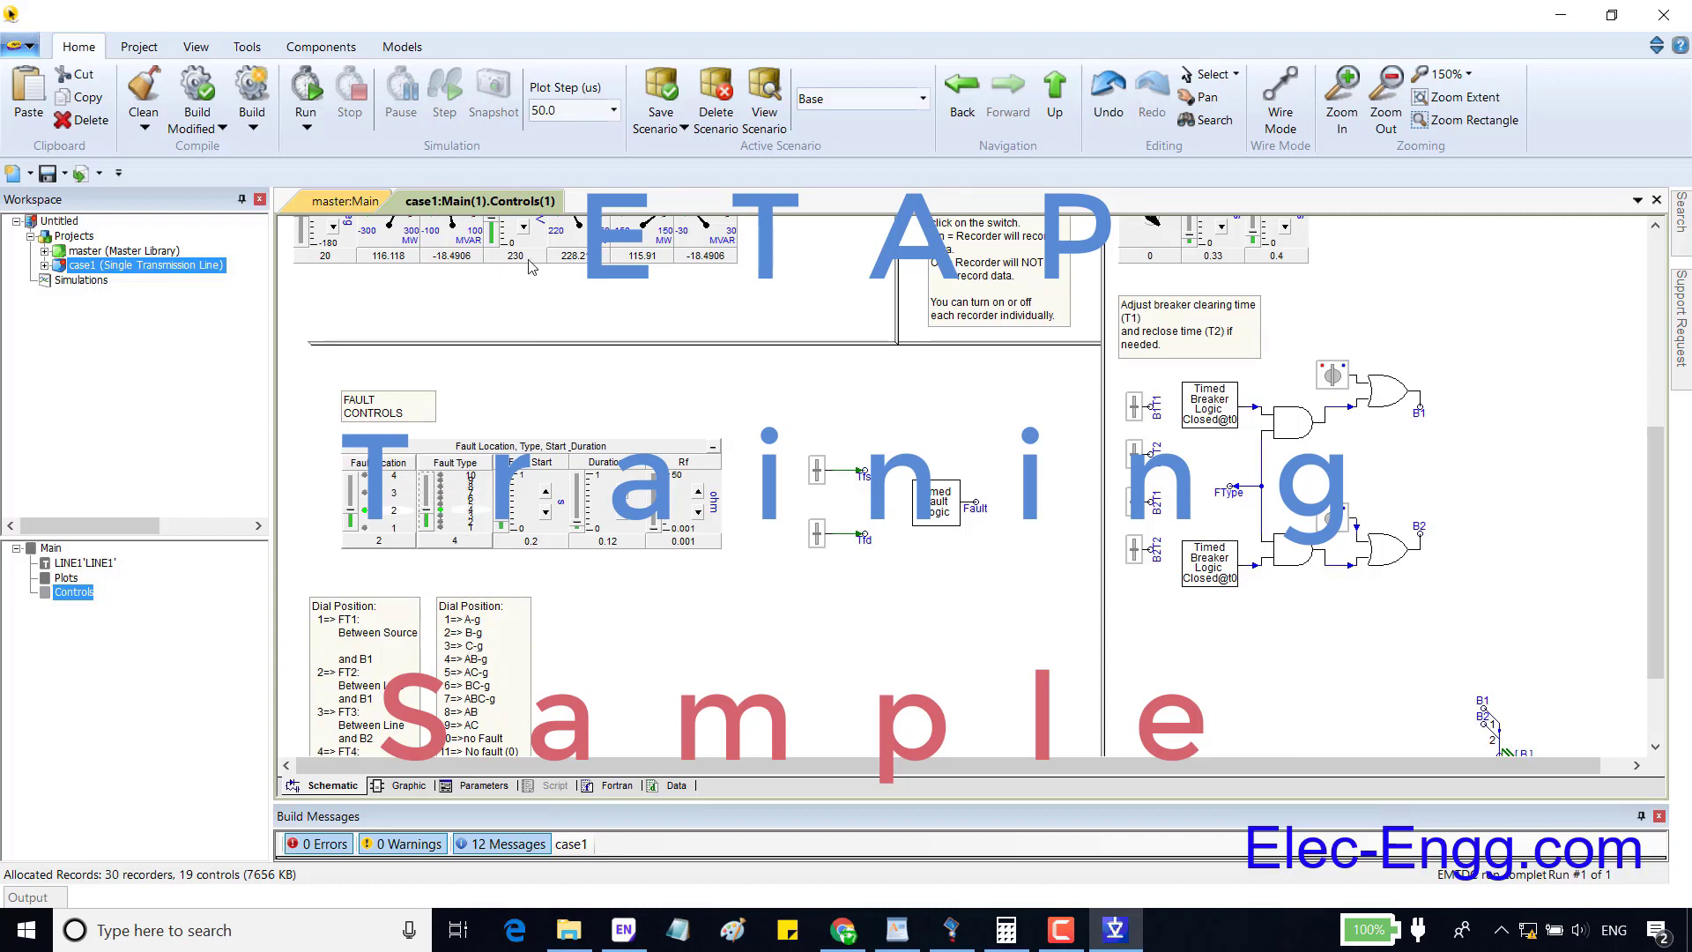
left_click(304, 93)
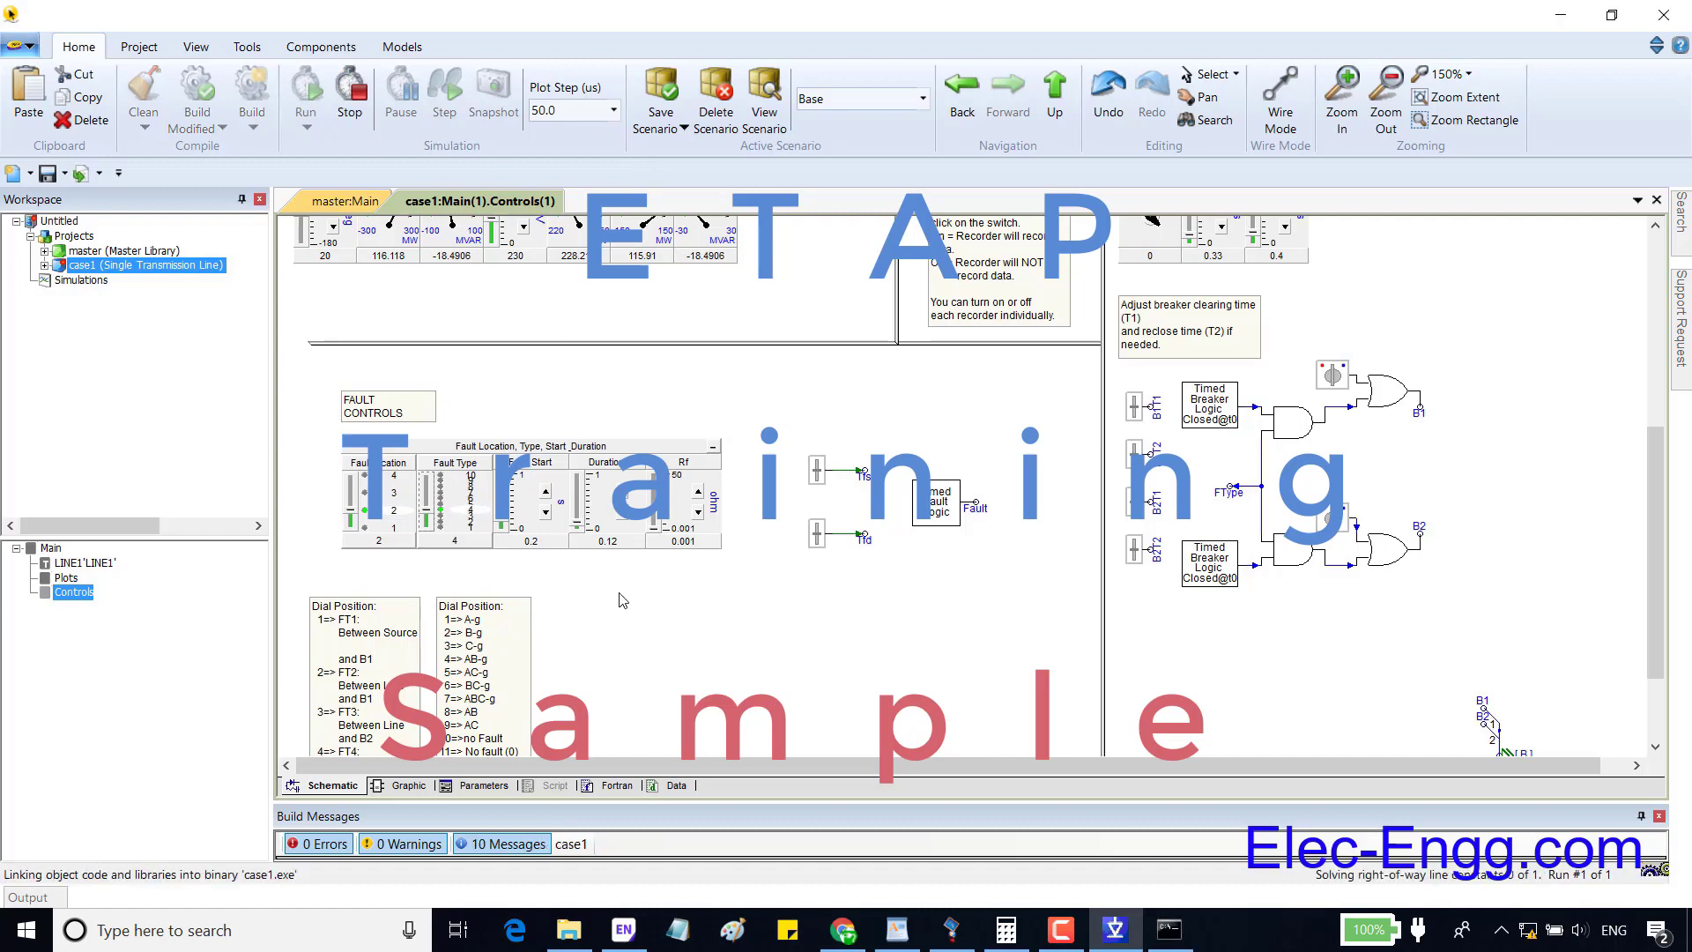
left_click(1055, 83)
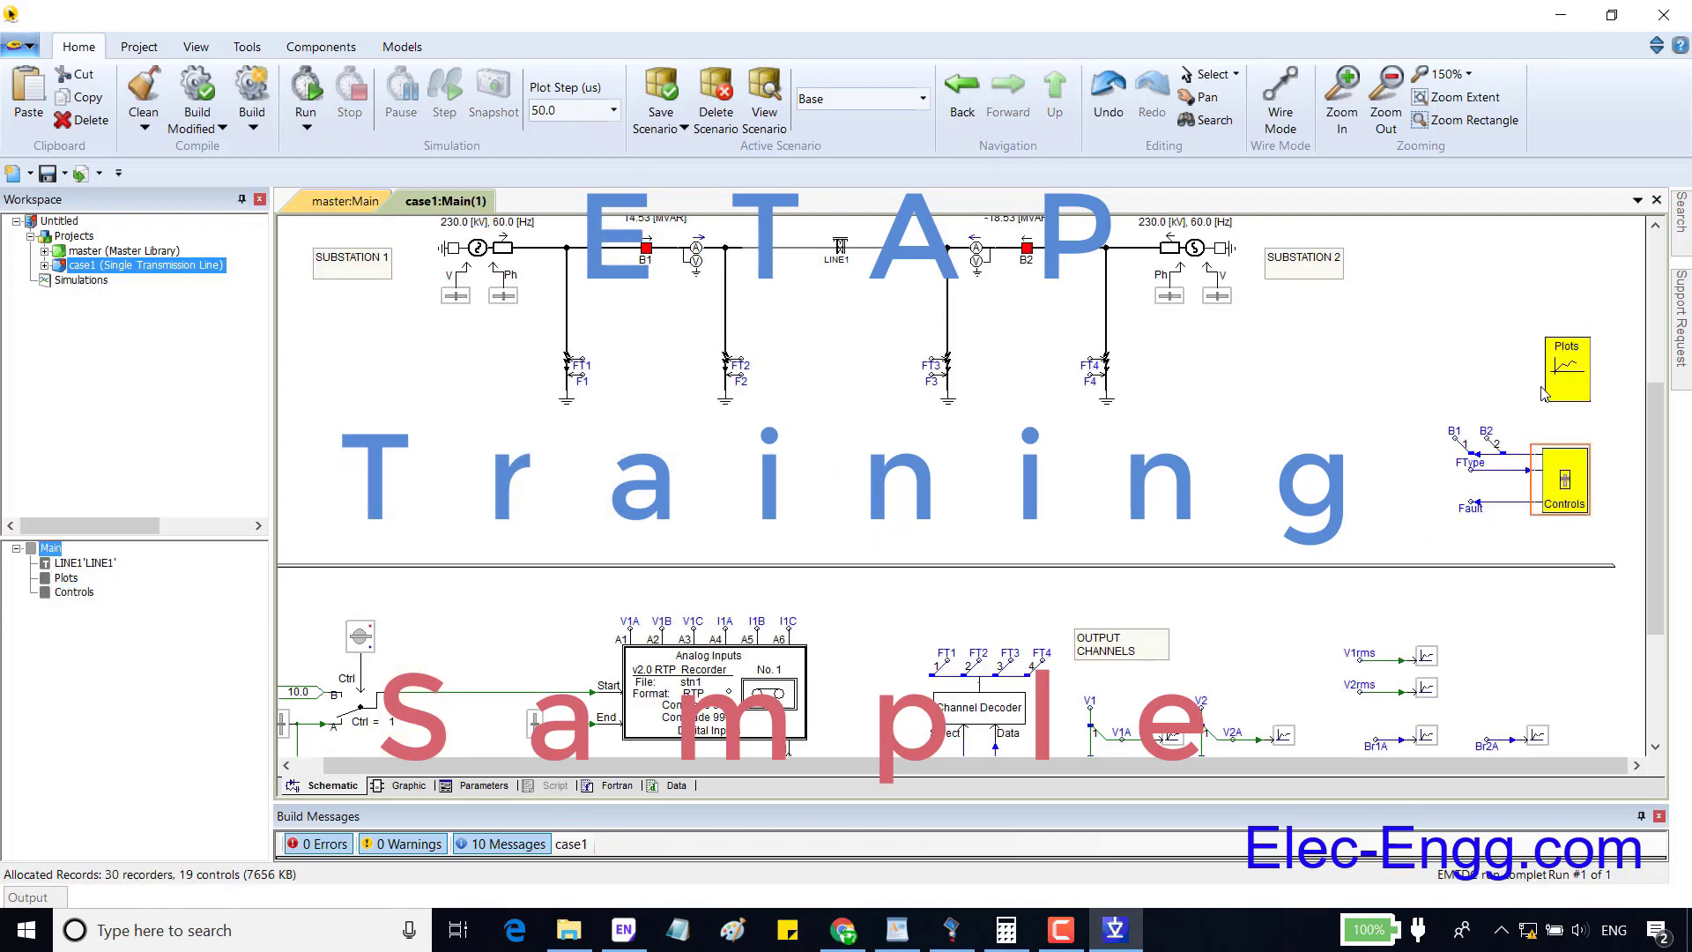
Open the Plots page to view the rerun's I10 and I20 fault currents.
double_click(1577, 383)
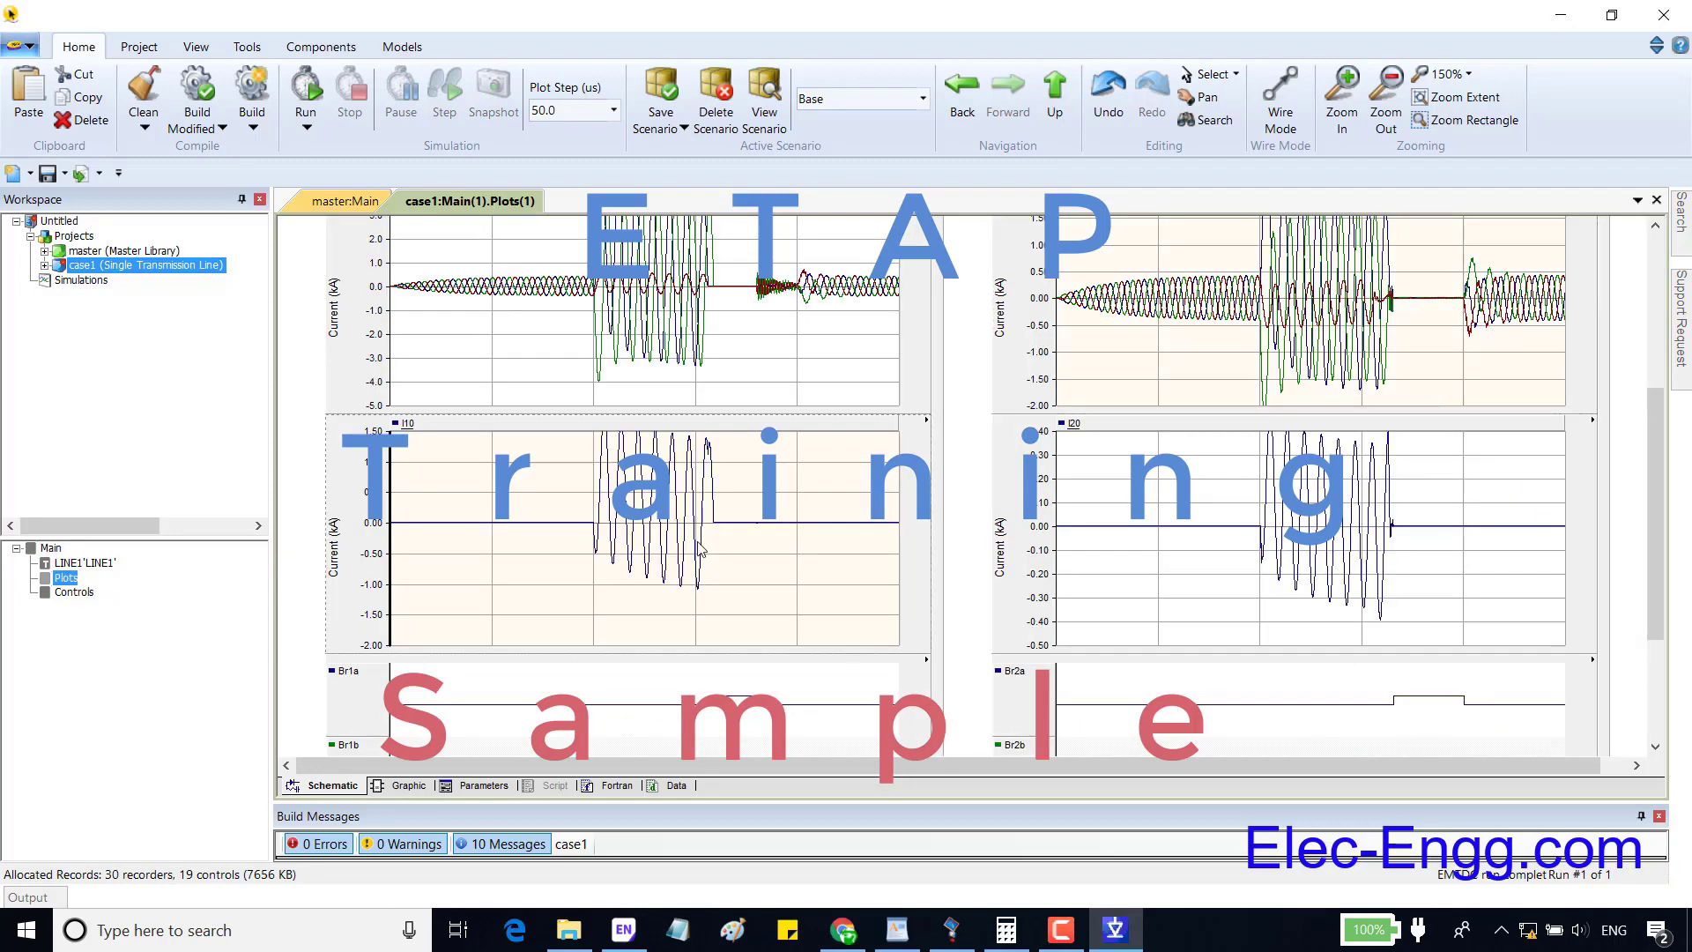
mouse_move(701, 548)
scroll(702, 548, "up", 2)
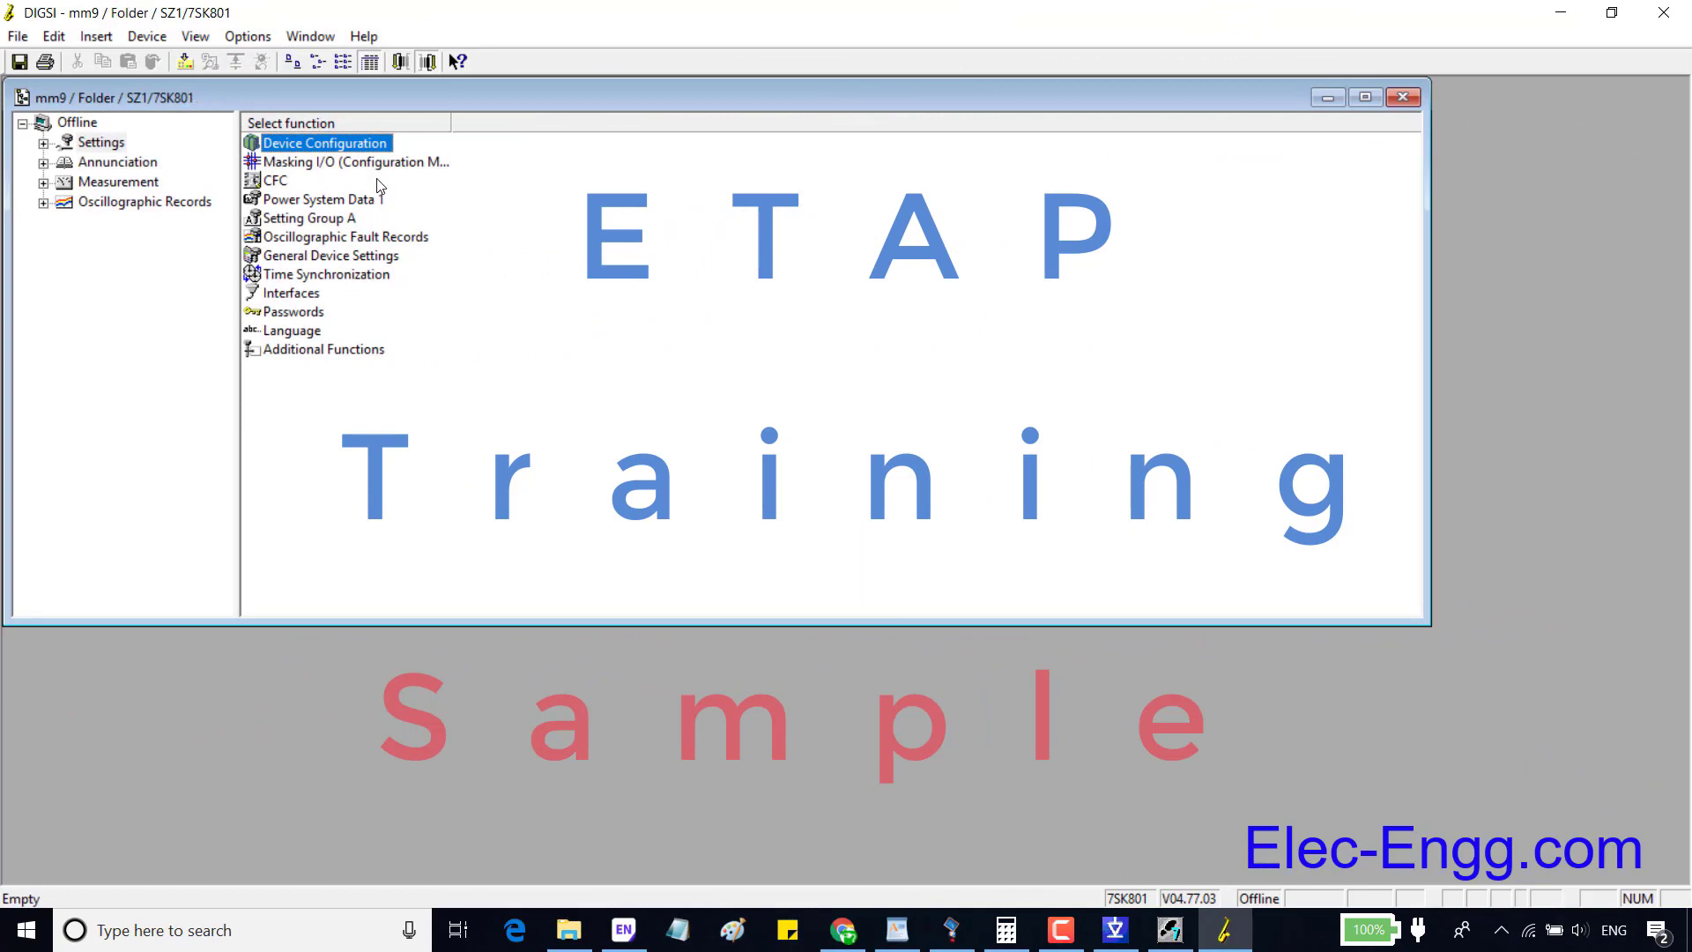
In Device Configuration, set row 0113 DMT / IDMT Earth to Time Overcurrent Curve IEC and confirm.
double_click(357, 147)
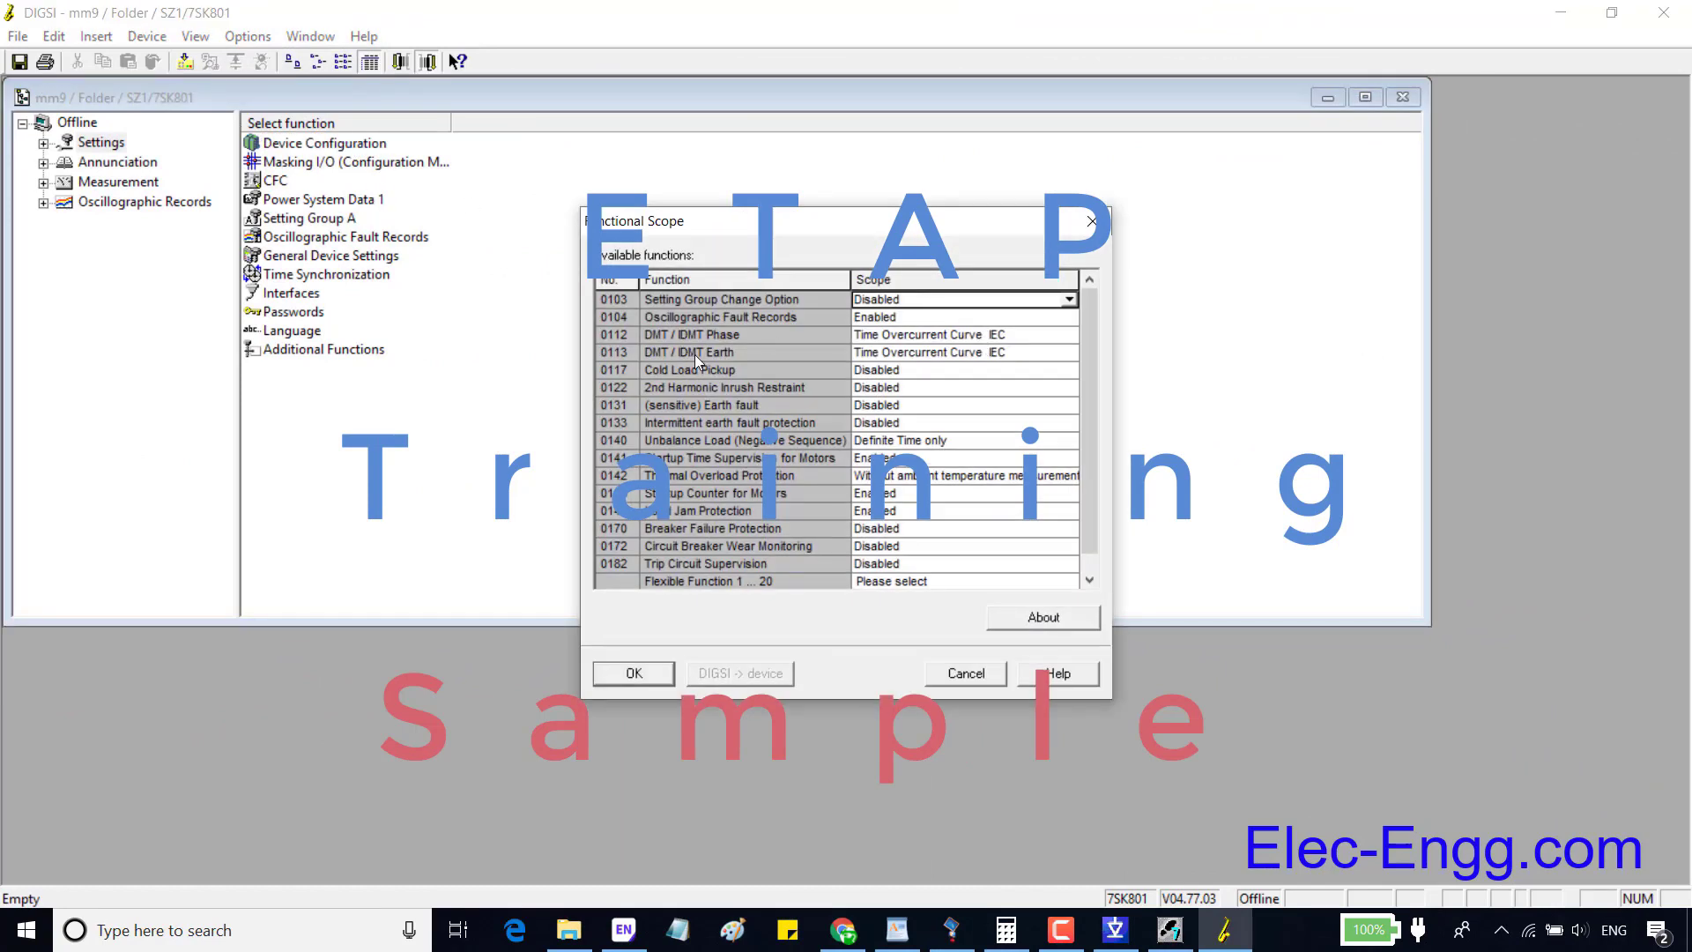
left_click(987, 354)
left_click(987, 352)
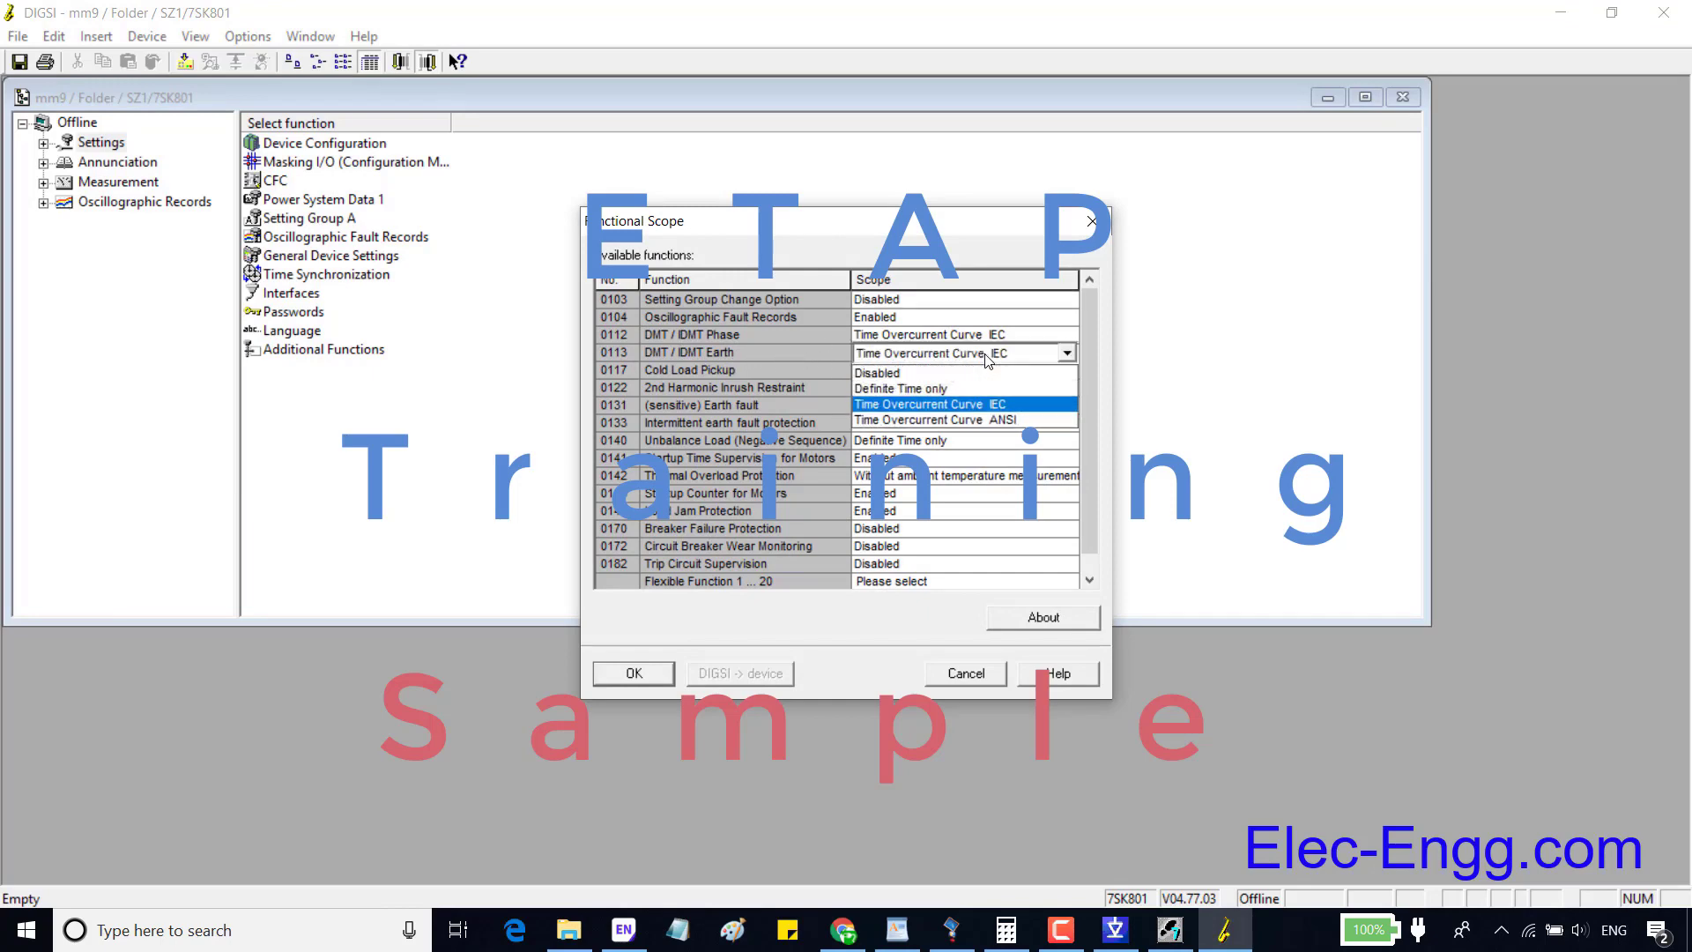
left_click(987, 405)
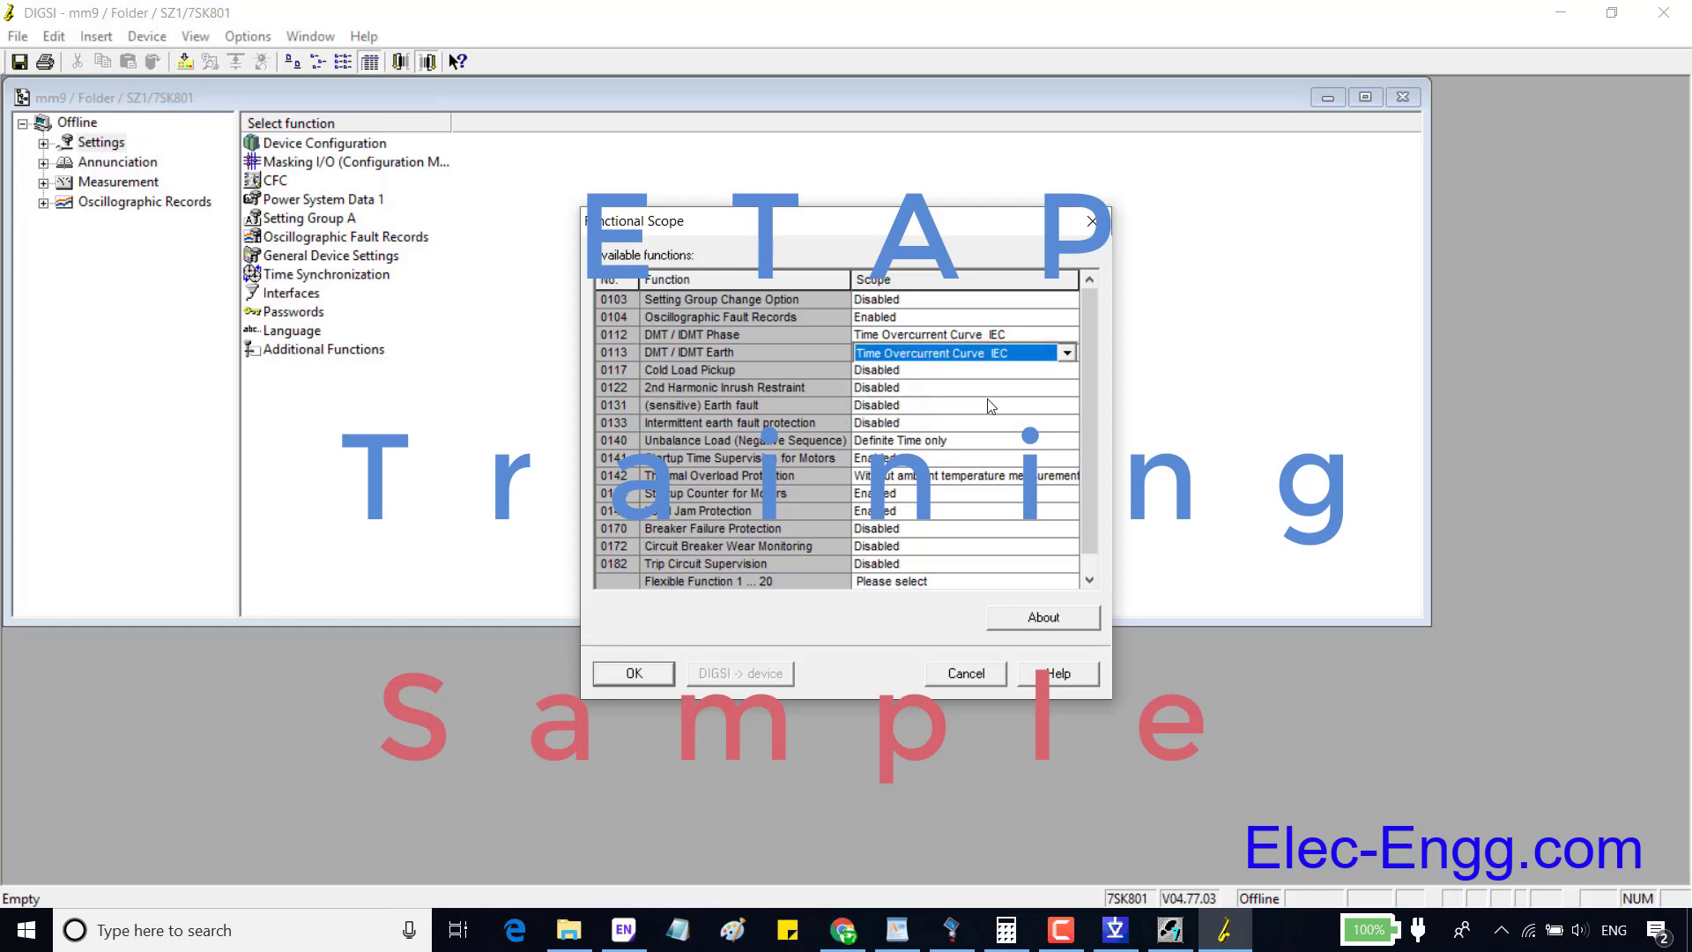
left_click(657, 676)
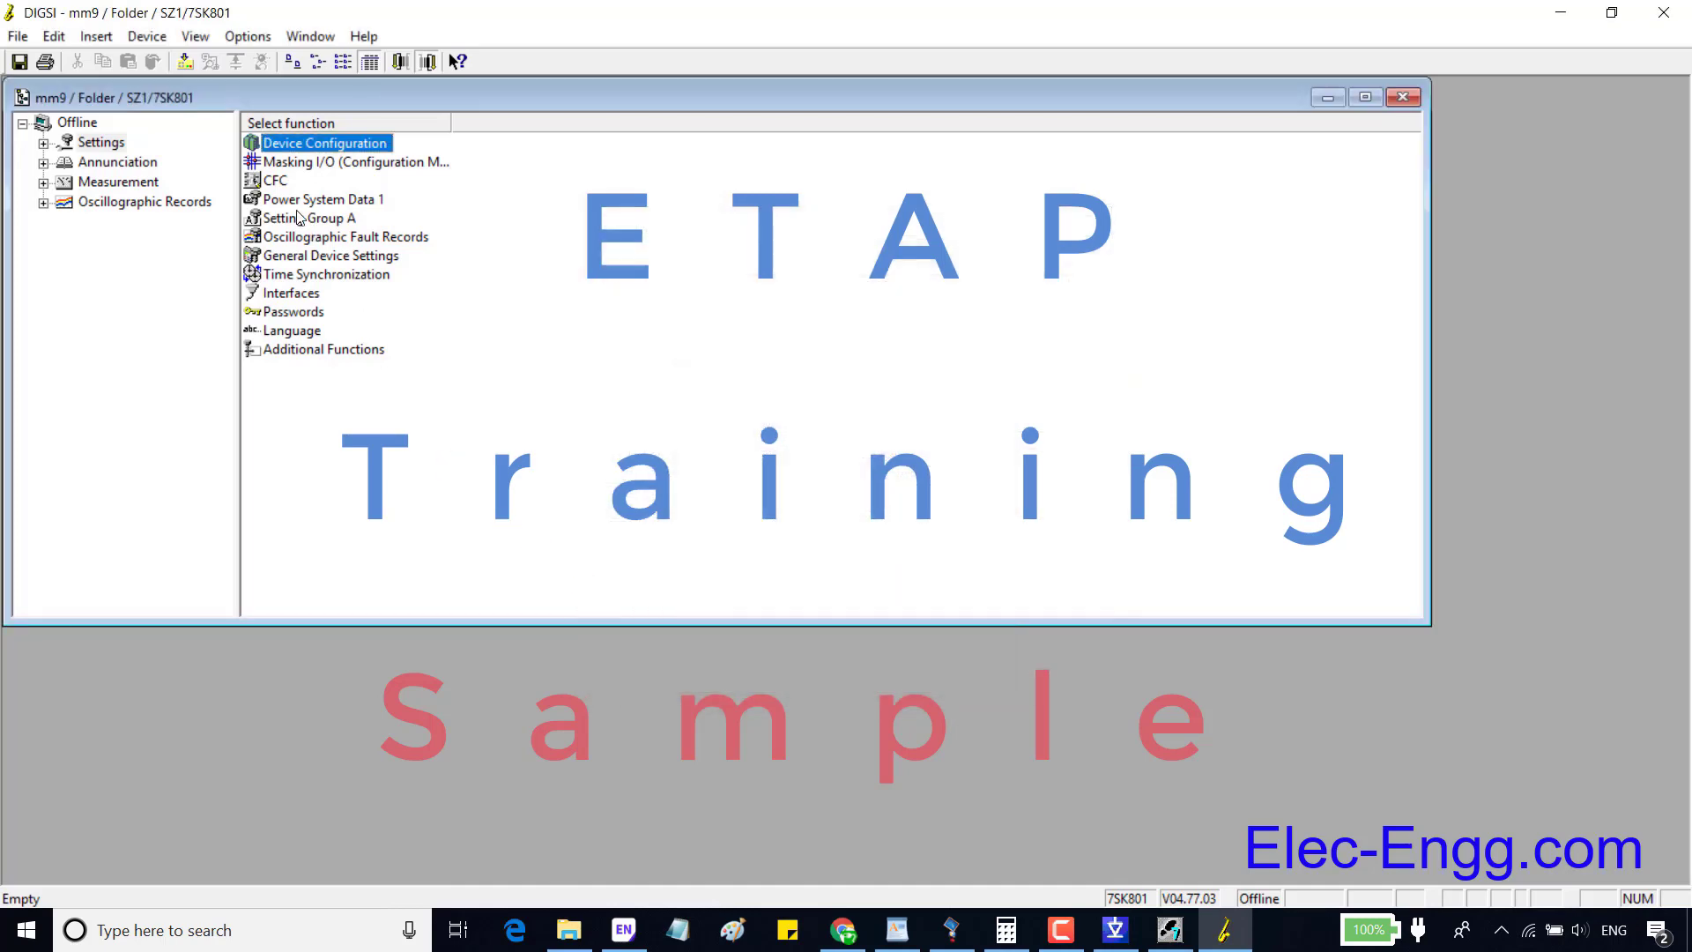
Open Power System Data 1 and show additional settings, including CT Connection.
double_click(317, 203)
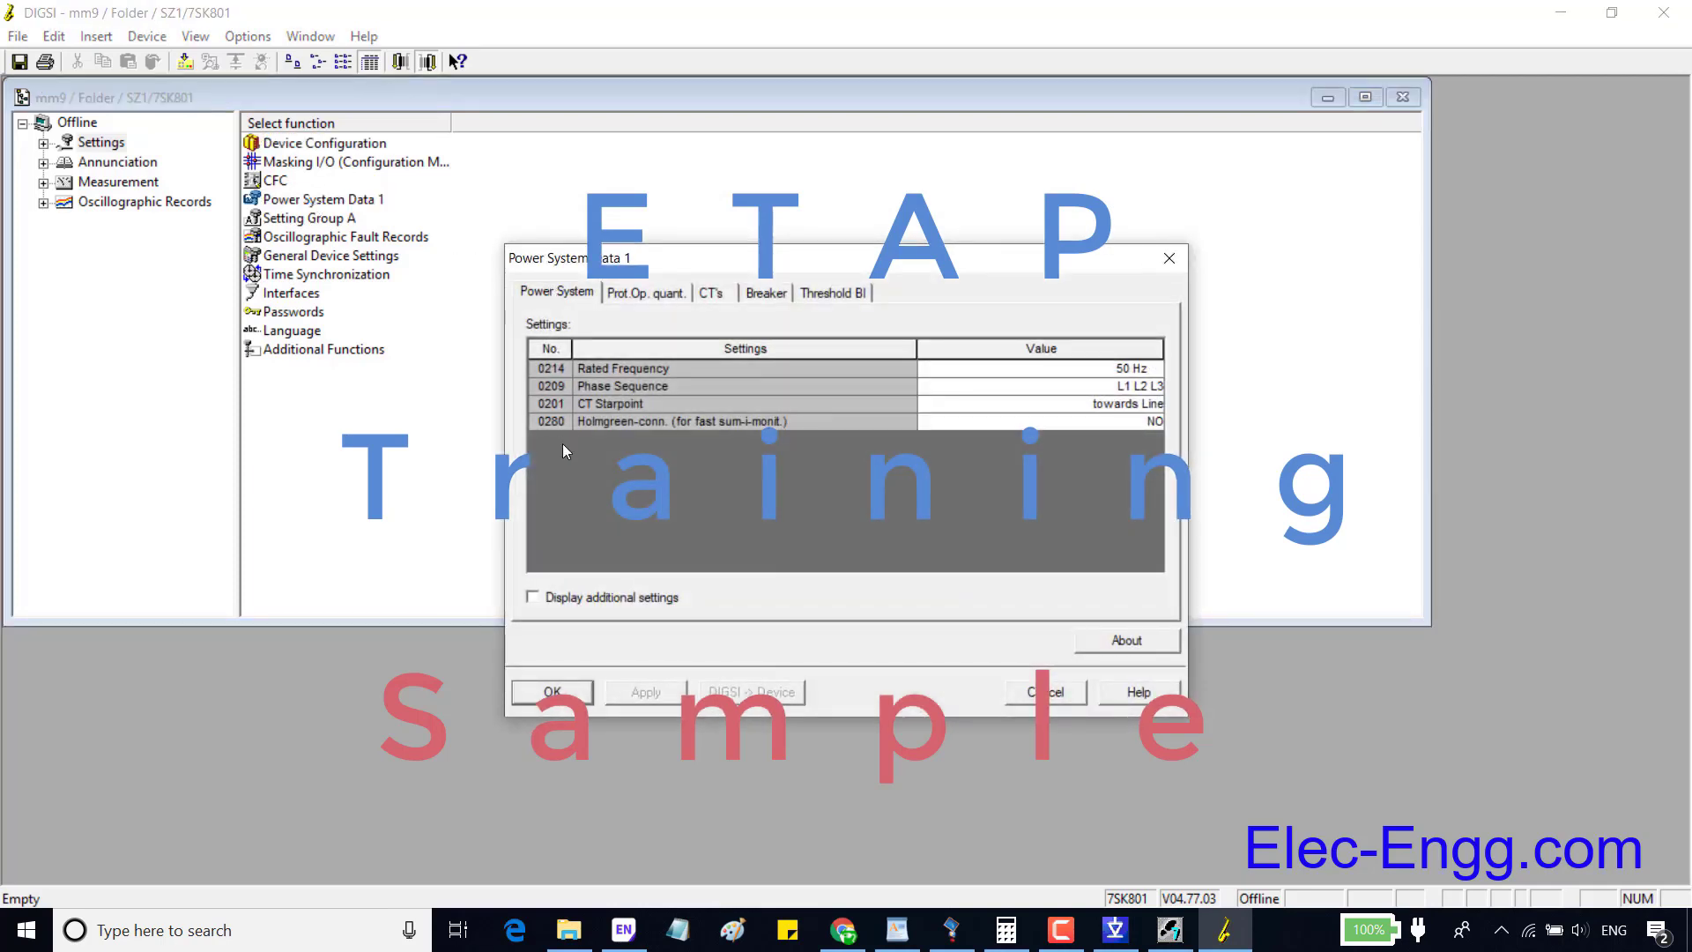
left_click(533, 599)
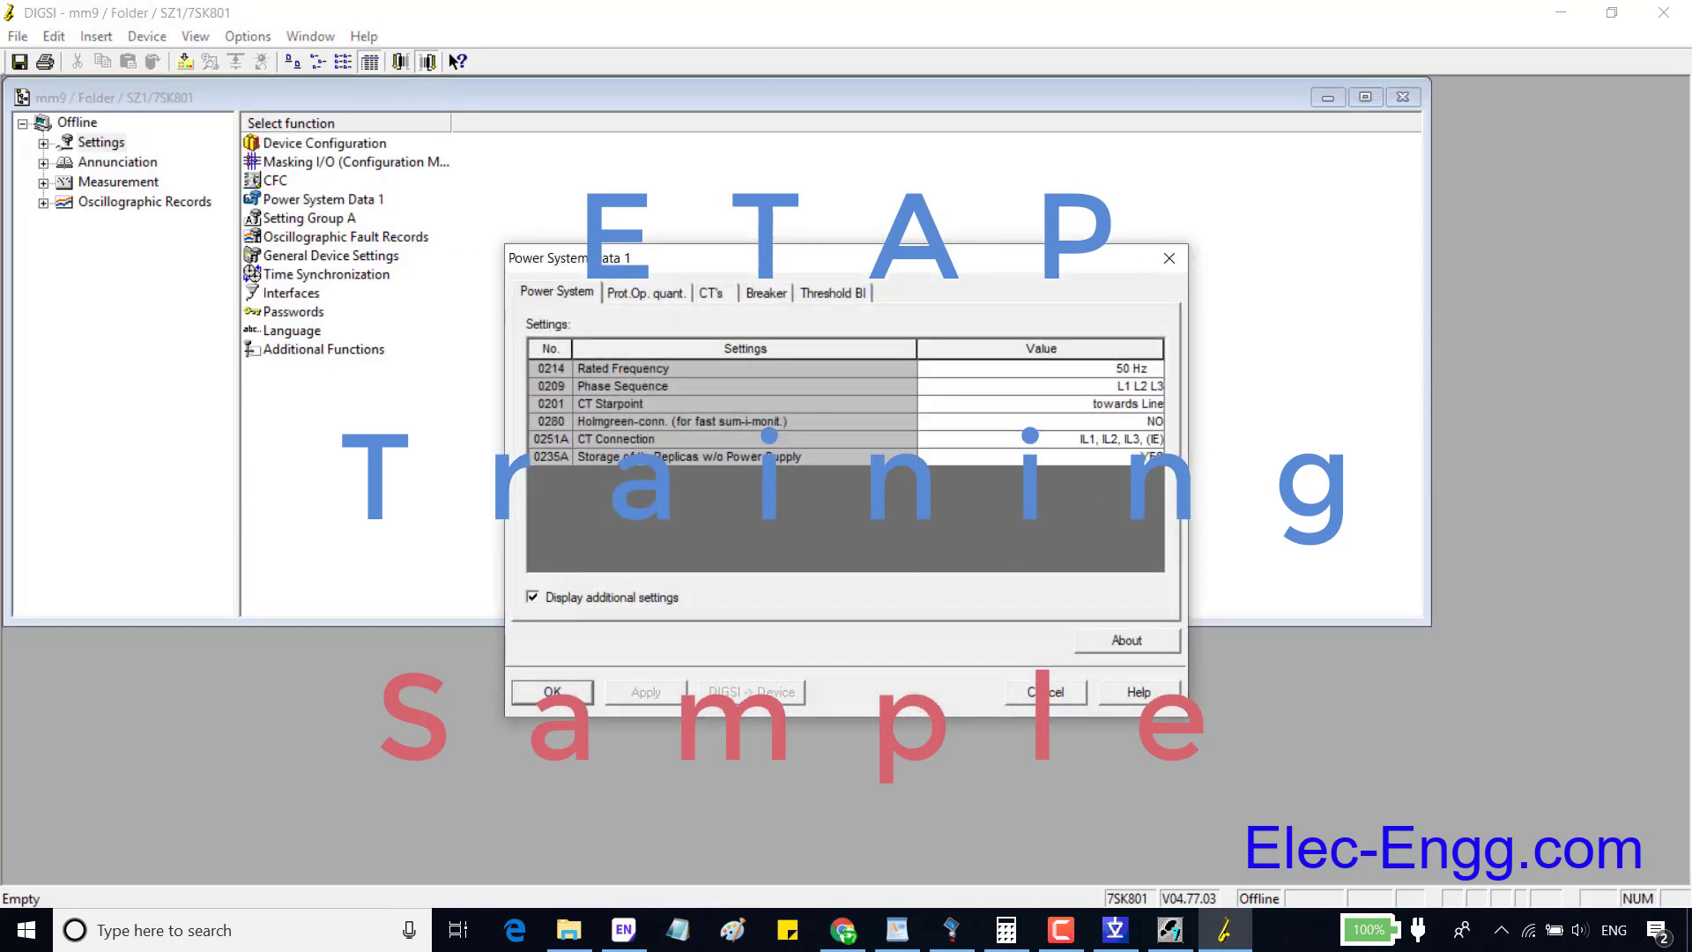